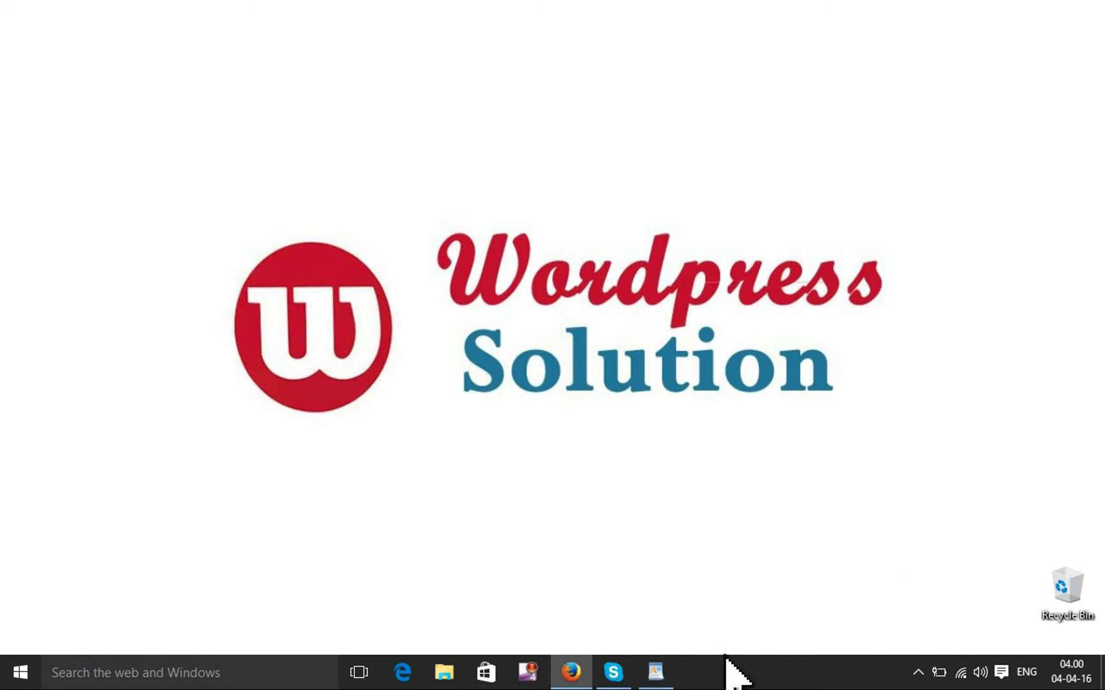
Review the WordPad notes on controlling all WordPress sites, and switch to Firefox to view the Web Spreed login page
left_click(658, 673)
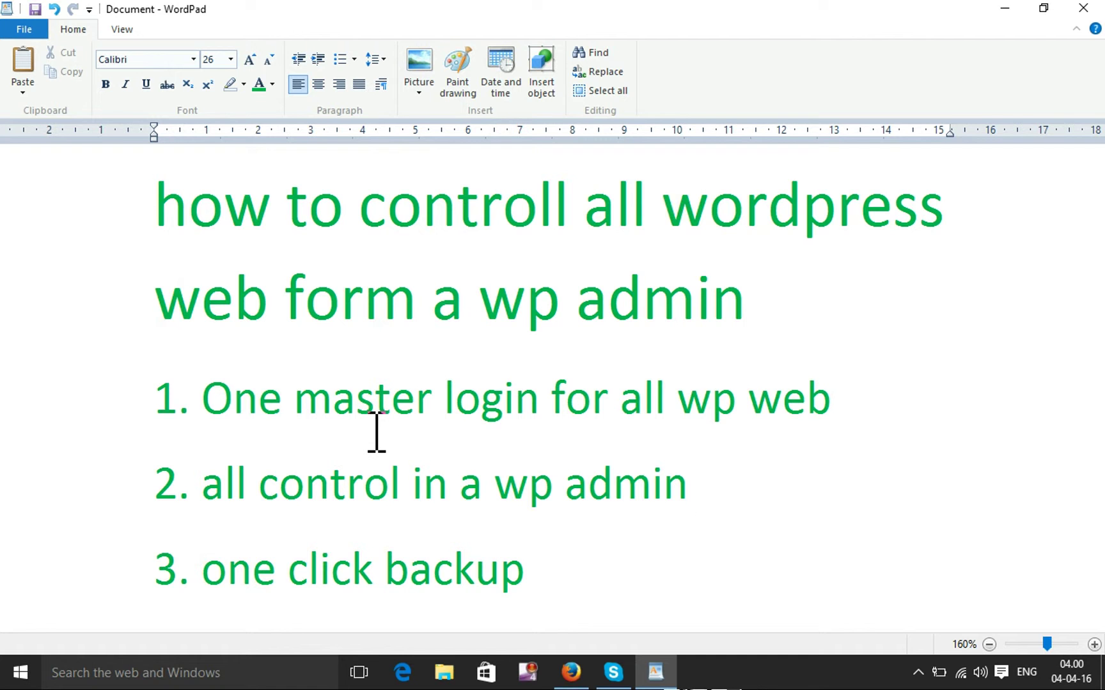
left_click(1004, 9)
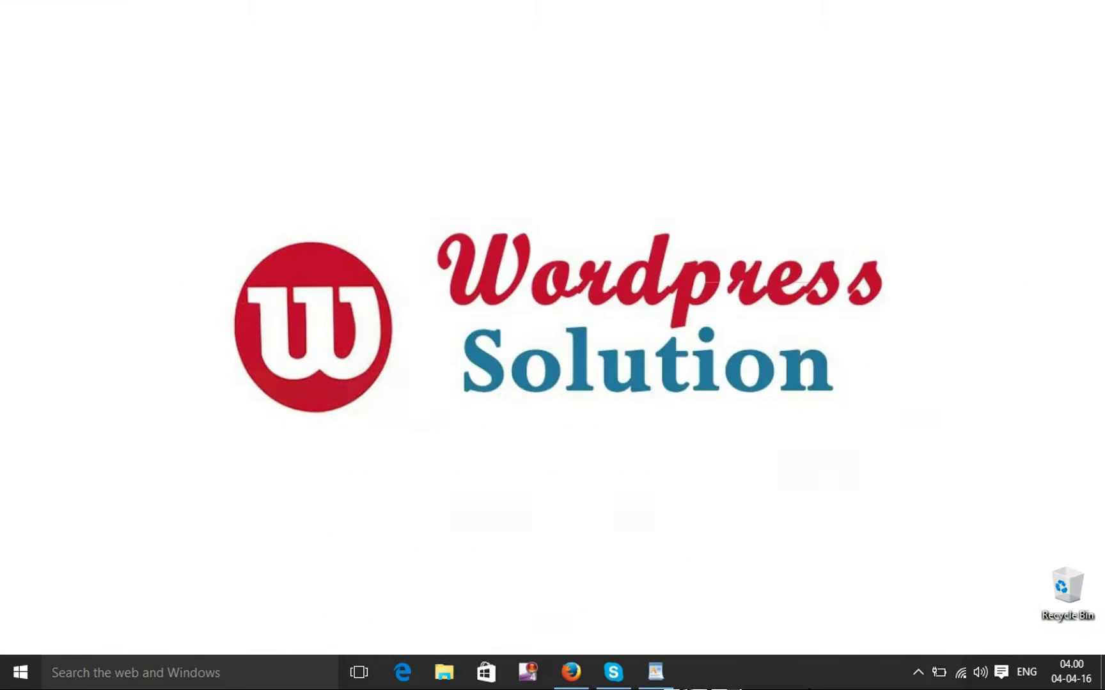
left_click(573, 673)
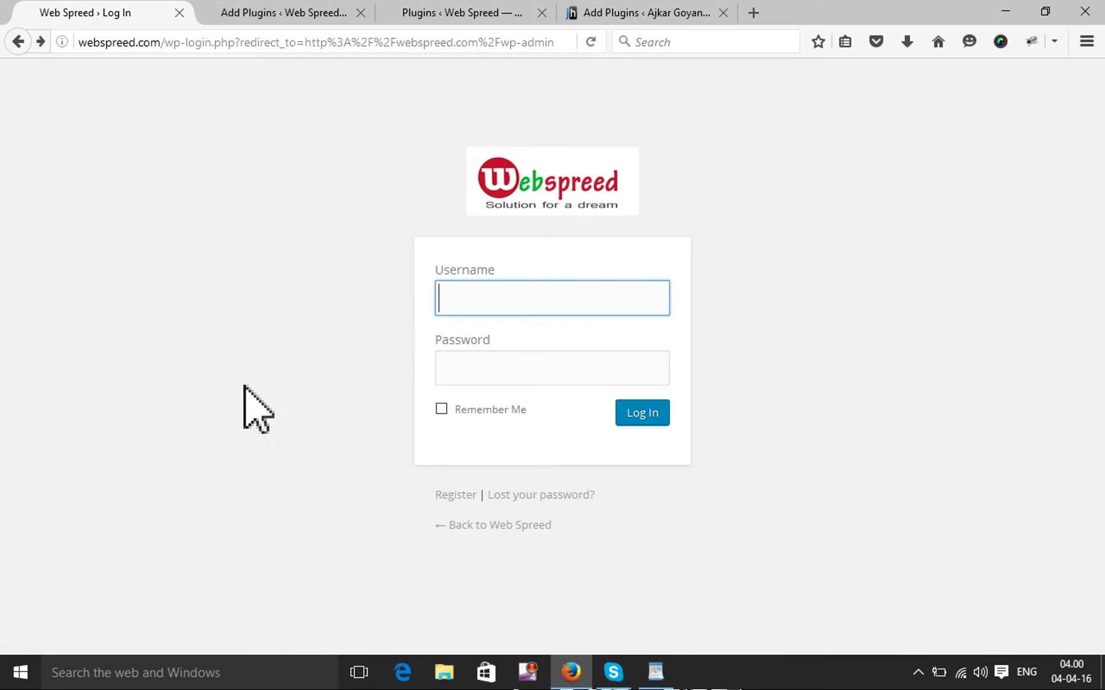
left_click(463, 300)
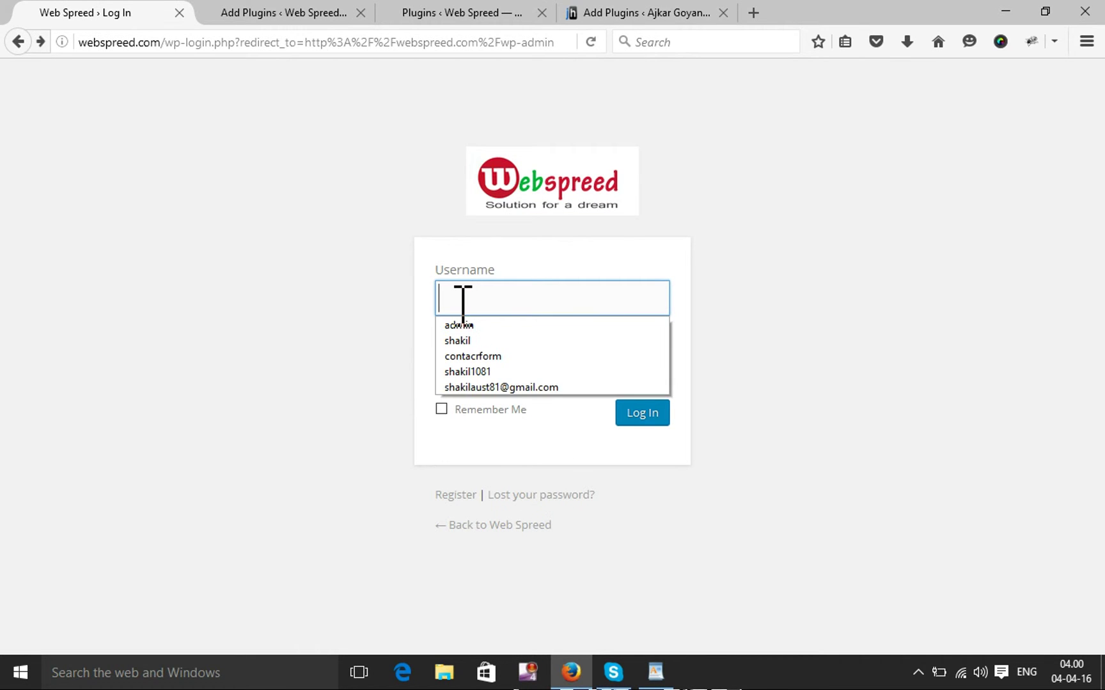
left_click(220, 267)
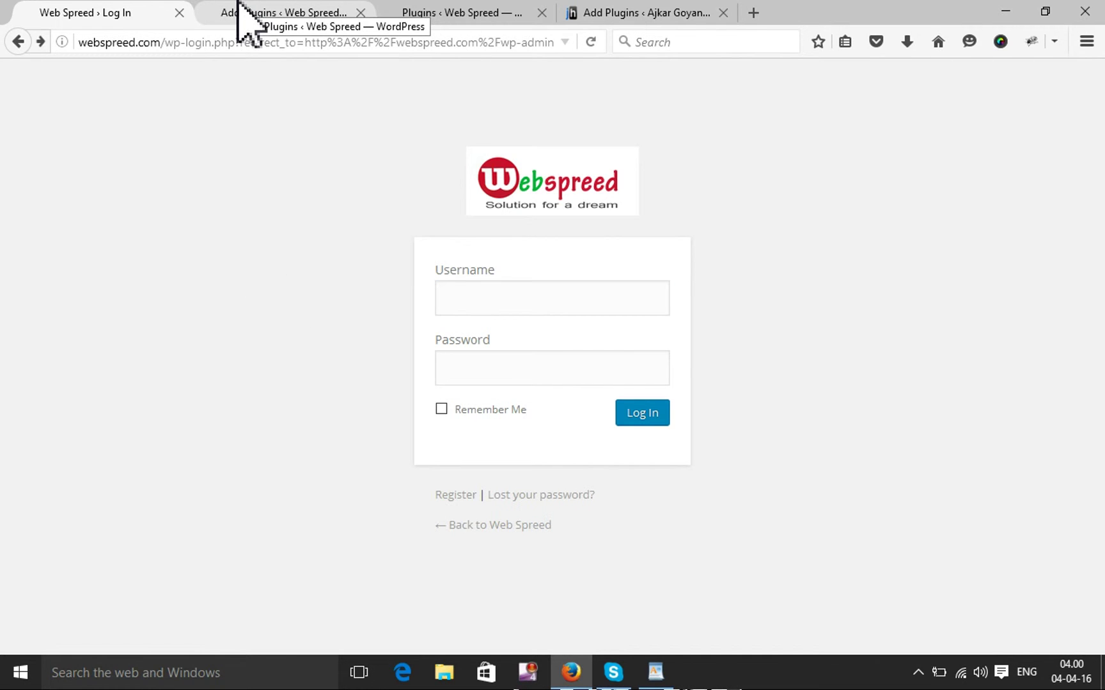
Install and activate the MainWP Dashboard plugin on the Web Spreed site from the Mainwp plugin search results
left_click(239, 9)
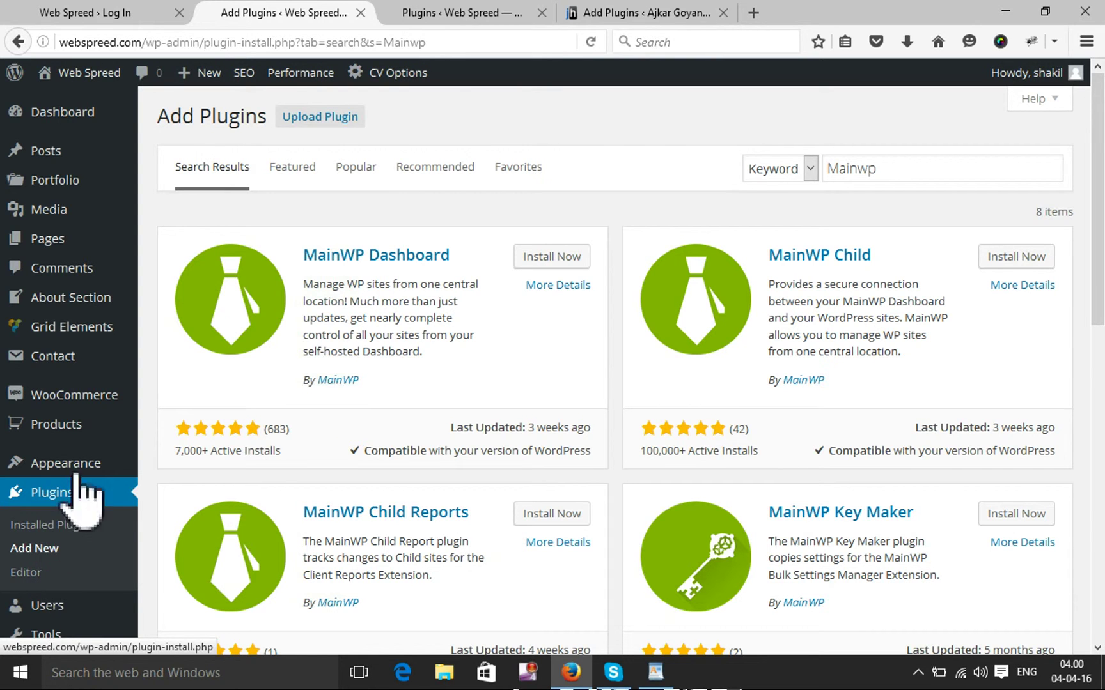
left_click(890, 170)
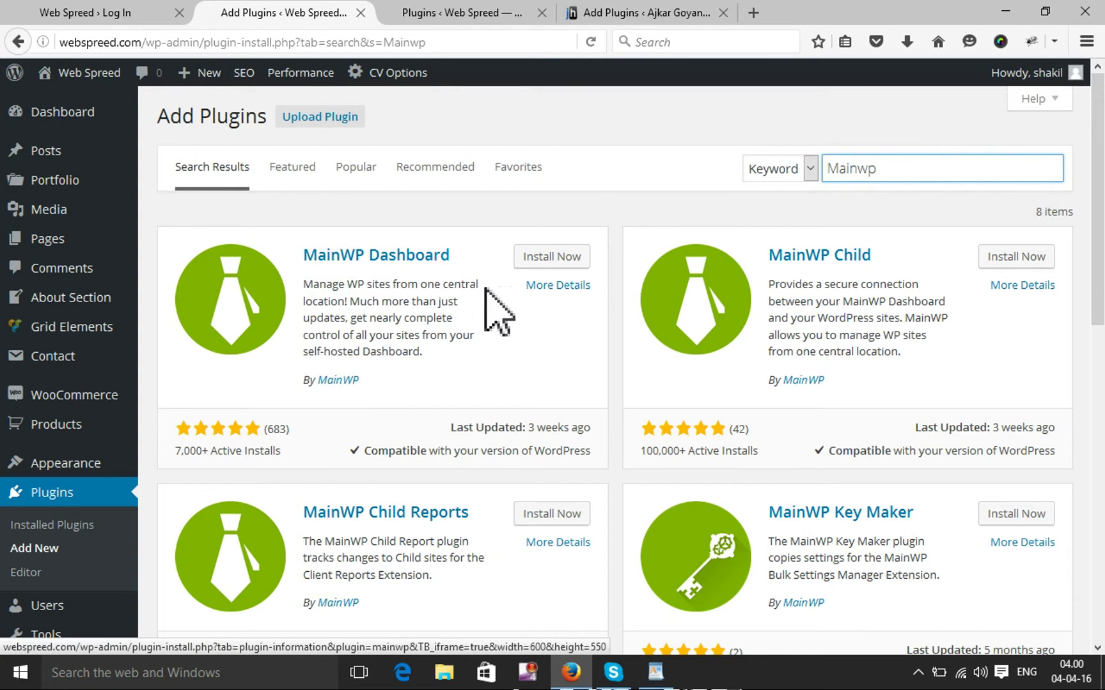
left_click(532, 261)
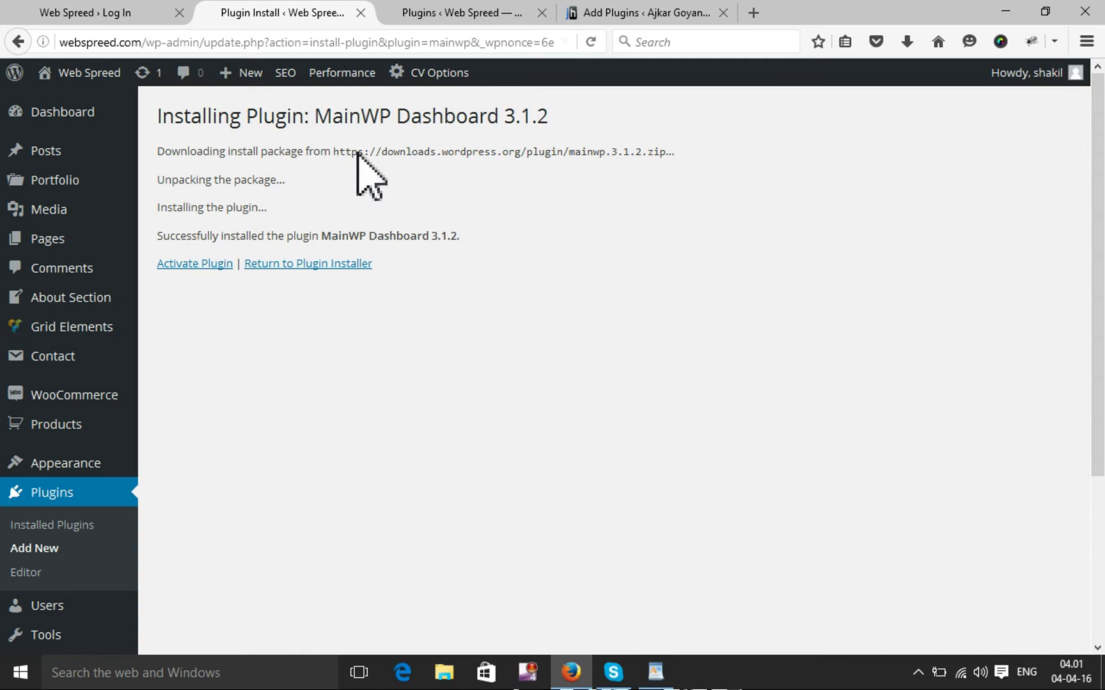
left_click(185, 267)
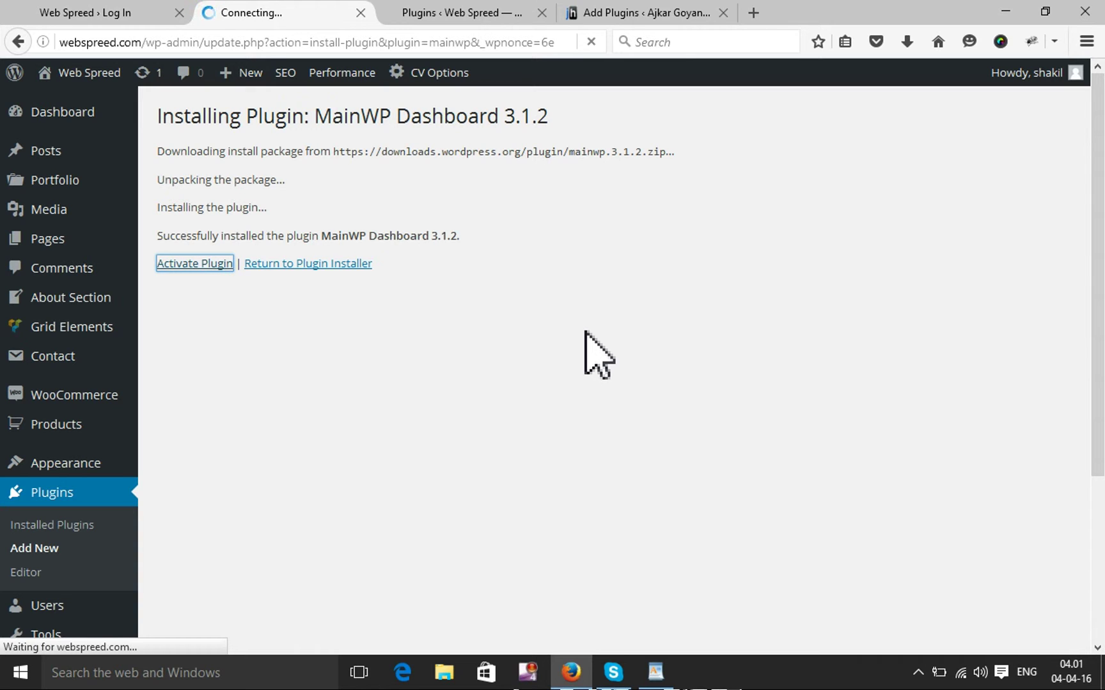
left_click(655, 671)
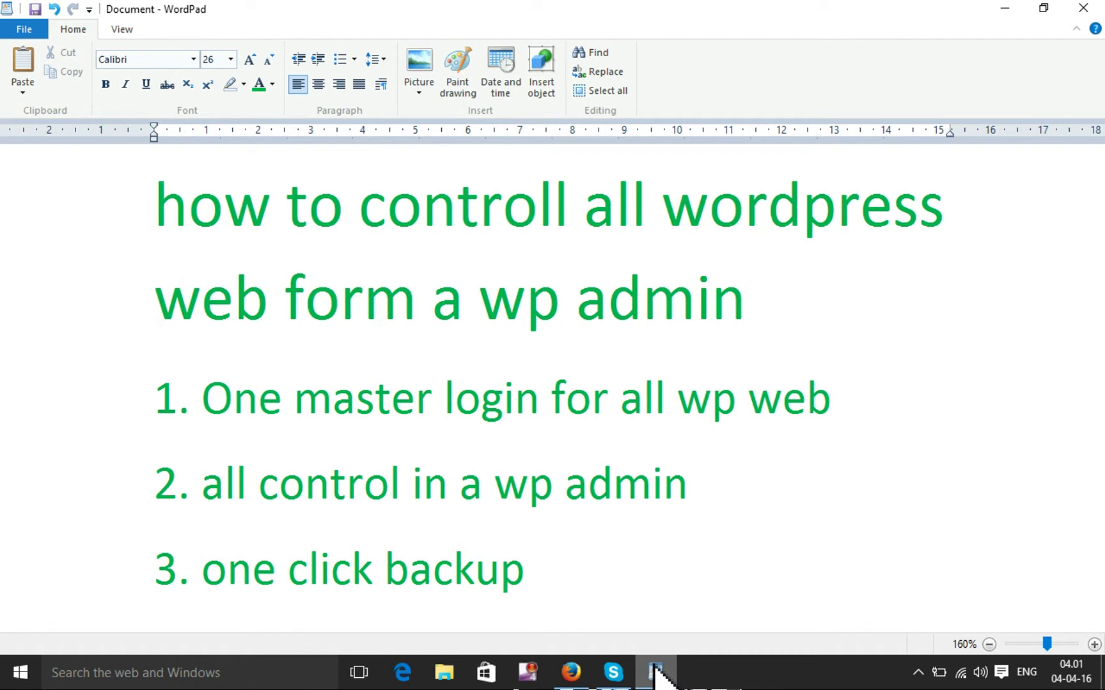
left_click(655, 671)
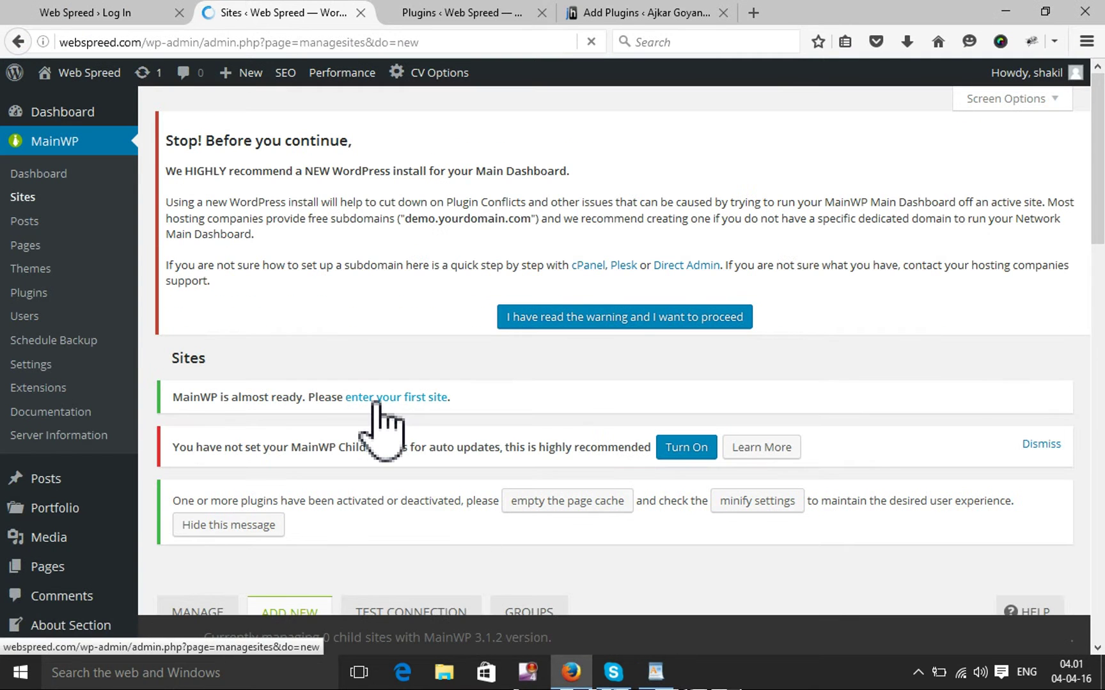
Turn on the recommended MainWP Child automatic updates and bring up the Add a Single Site form
left_click(695, 457)
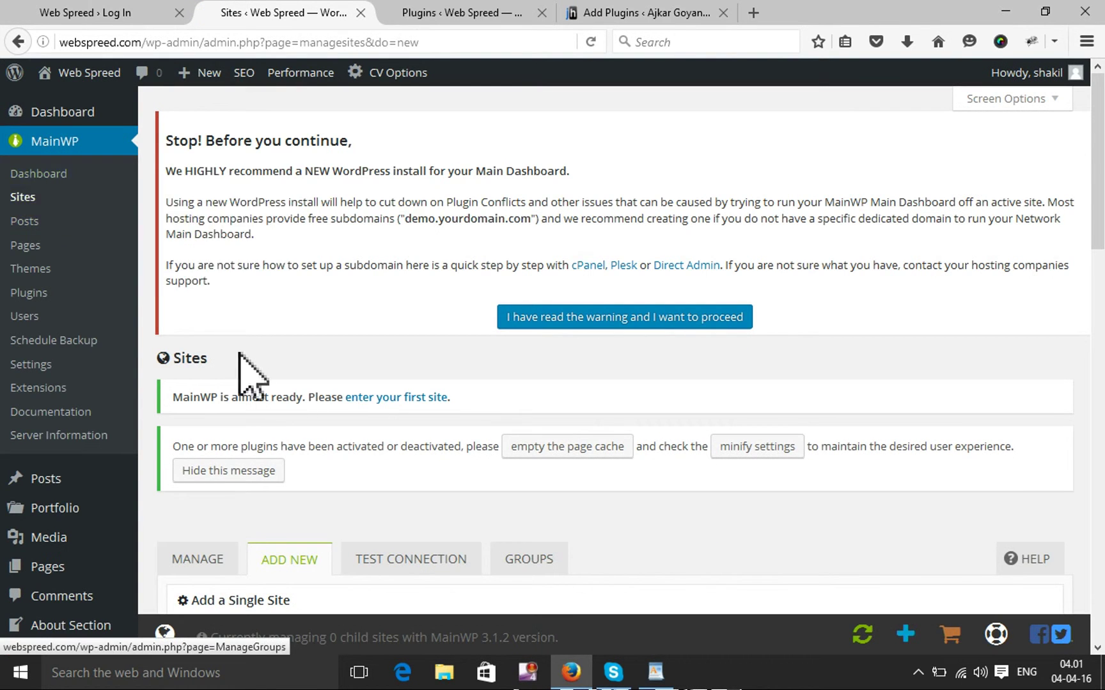
scroll(284, 374, "down", 5)
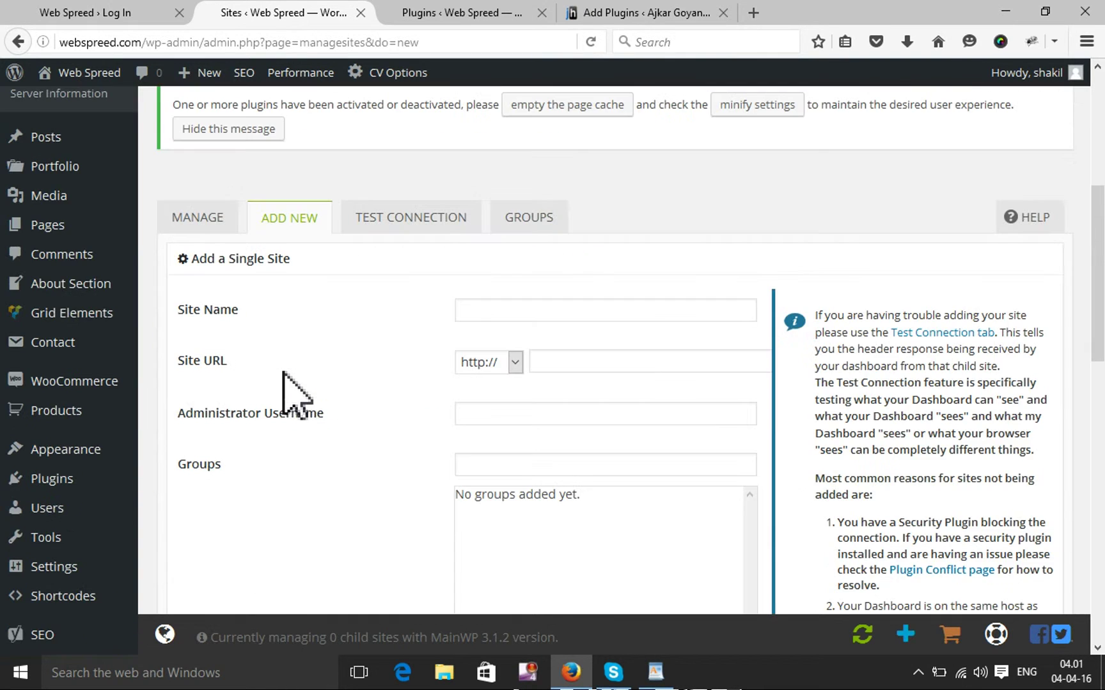
scroll(304, 423, "down", 2)
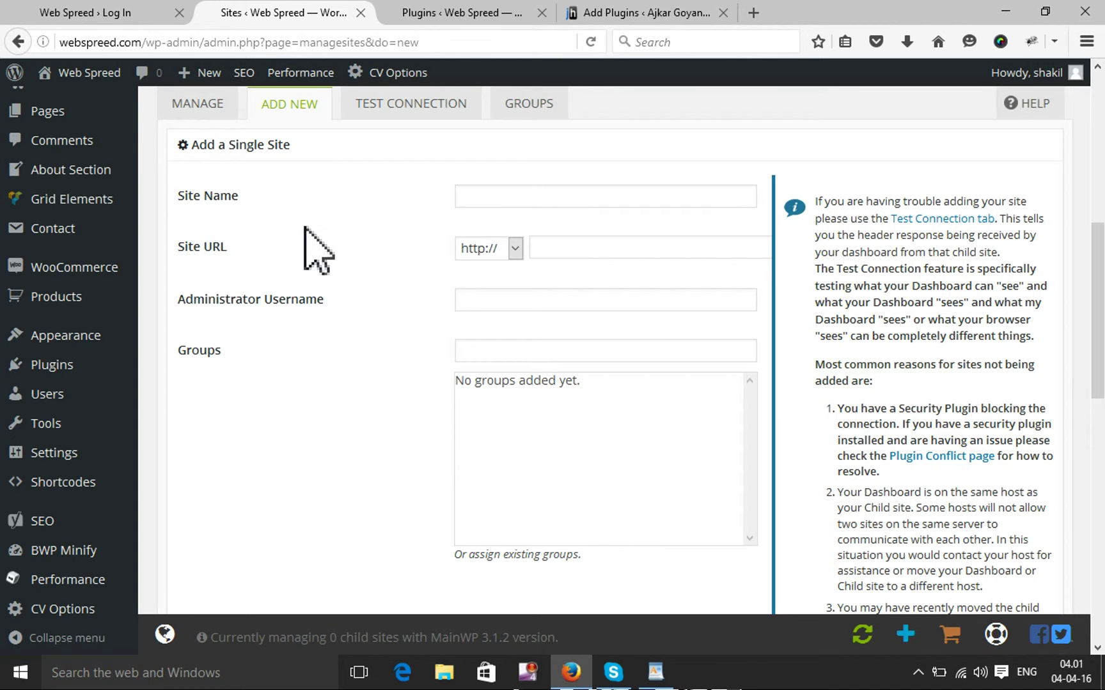
Install and activate the MainWP Child plugin on the Ajkar Goyanda Sangbad site from its Mainwp search results
left_click(603, 13)
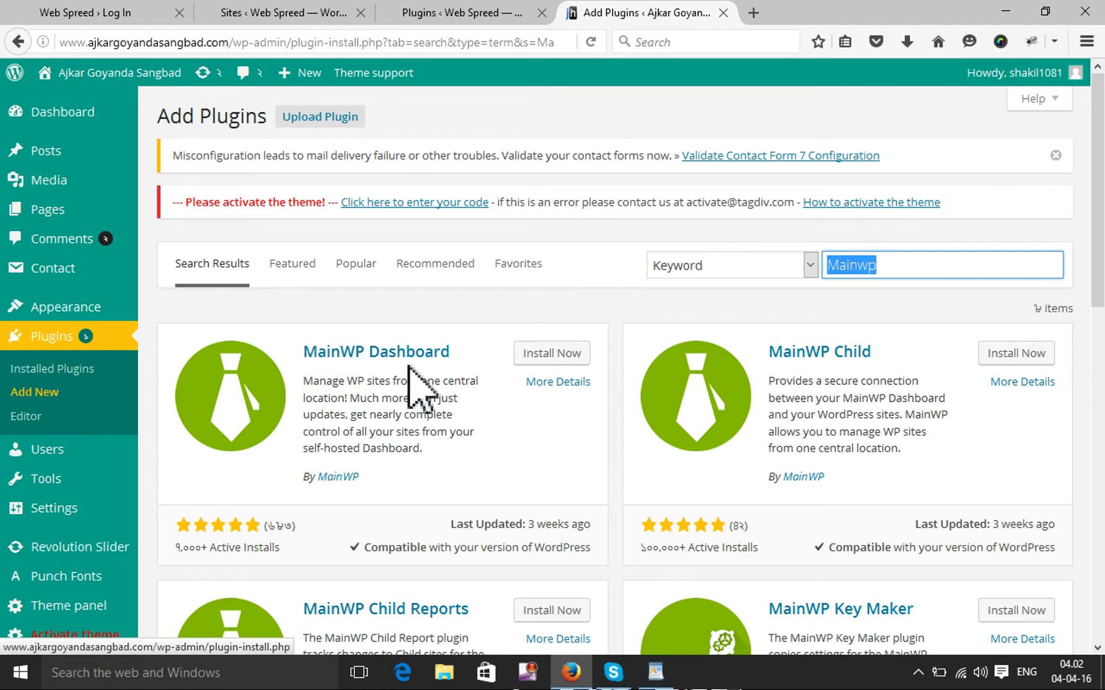
left_click(887, 267)
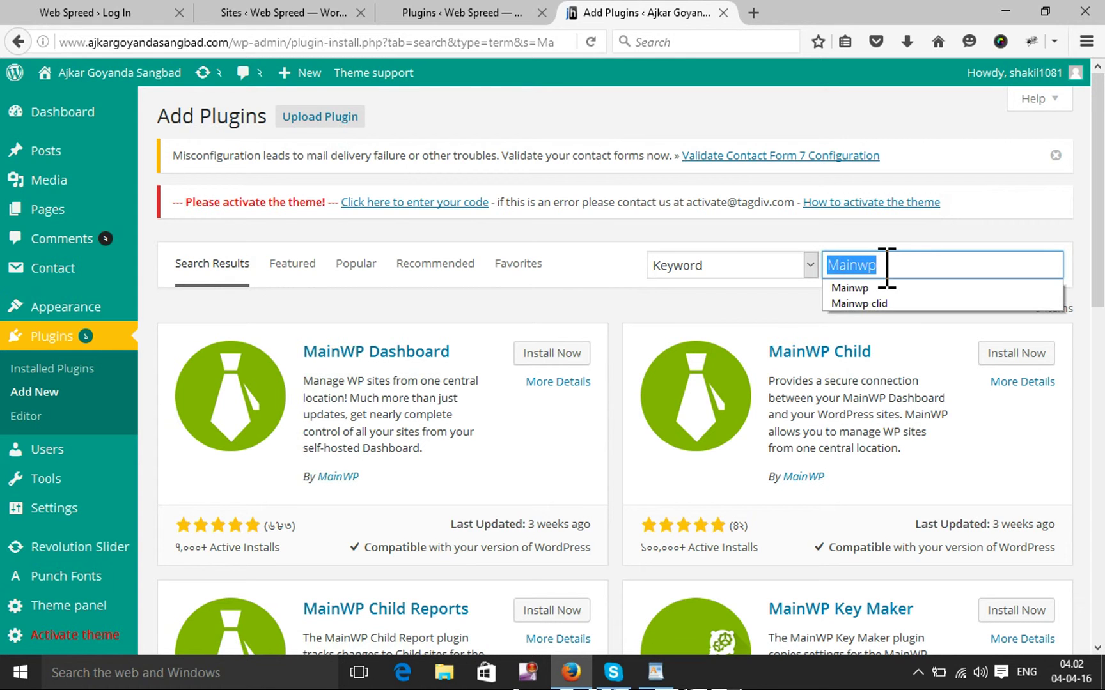
left_click(790, 336)
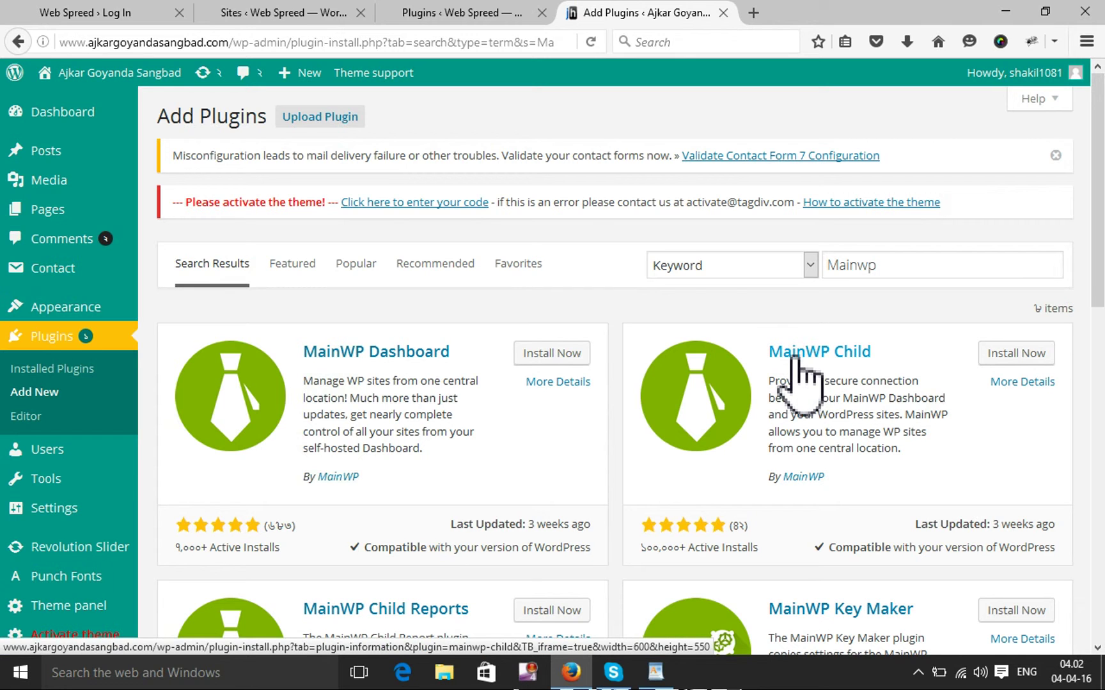
left_click(1015, 354)
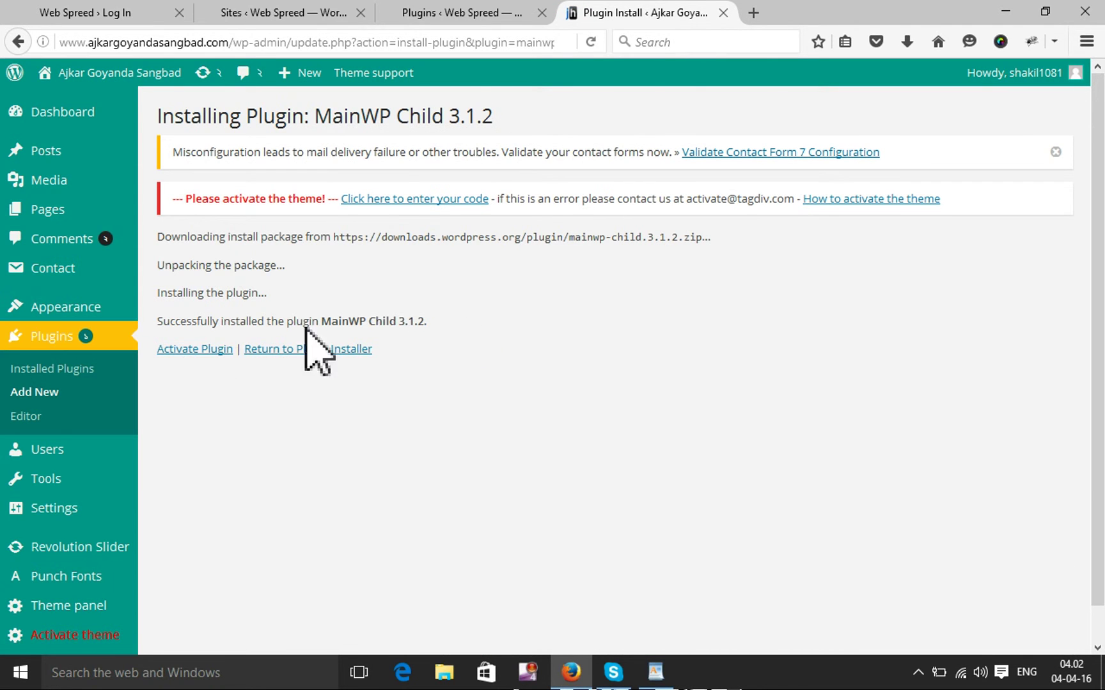
left_click(194, 350)
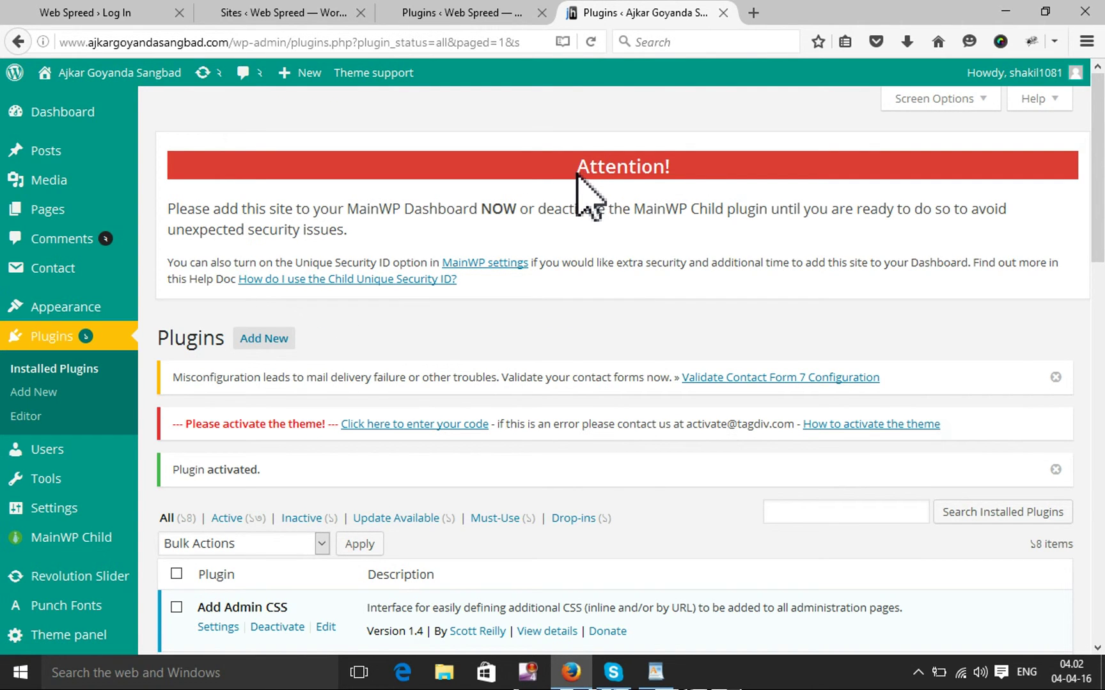
Enable and save the Require Unique Security ID option in the child site's MainWP settings, and select the generated ID
scroll(581, 182, "down", 3)
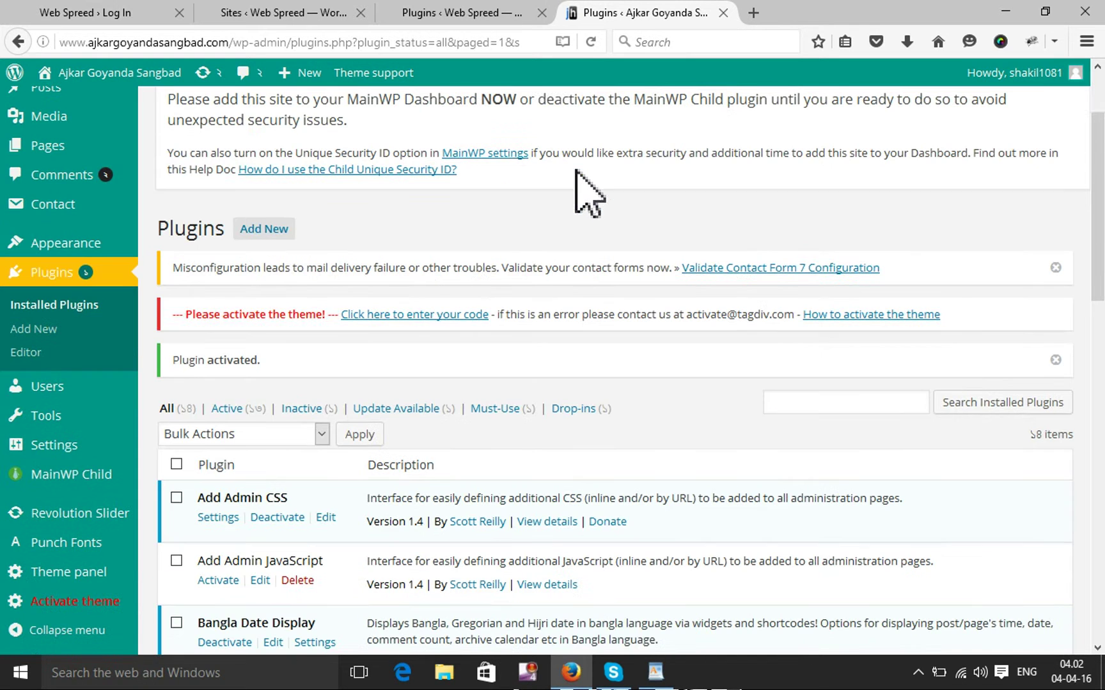
mouse_move(71, 479)
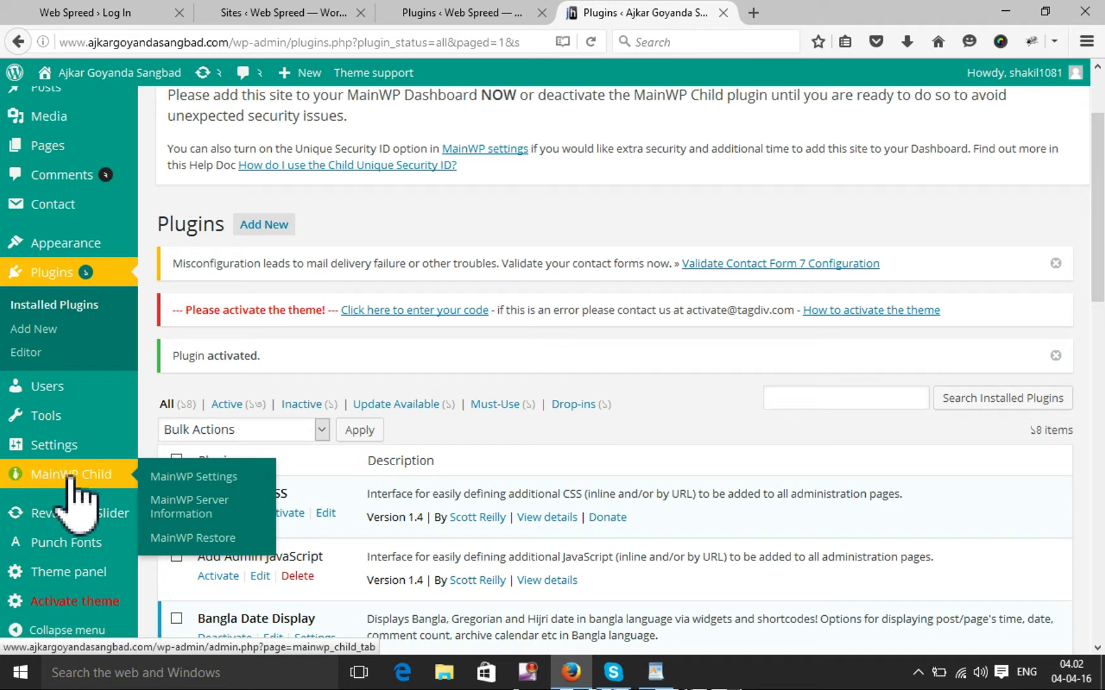
left_click(203, 484)
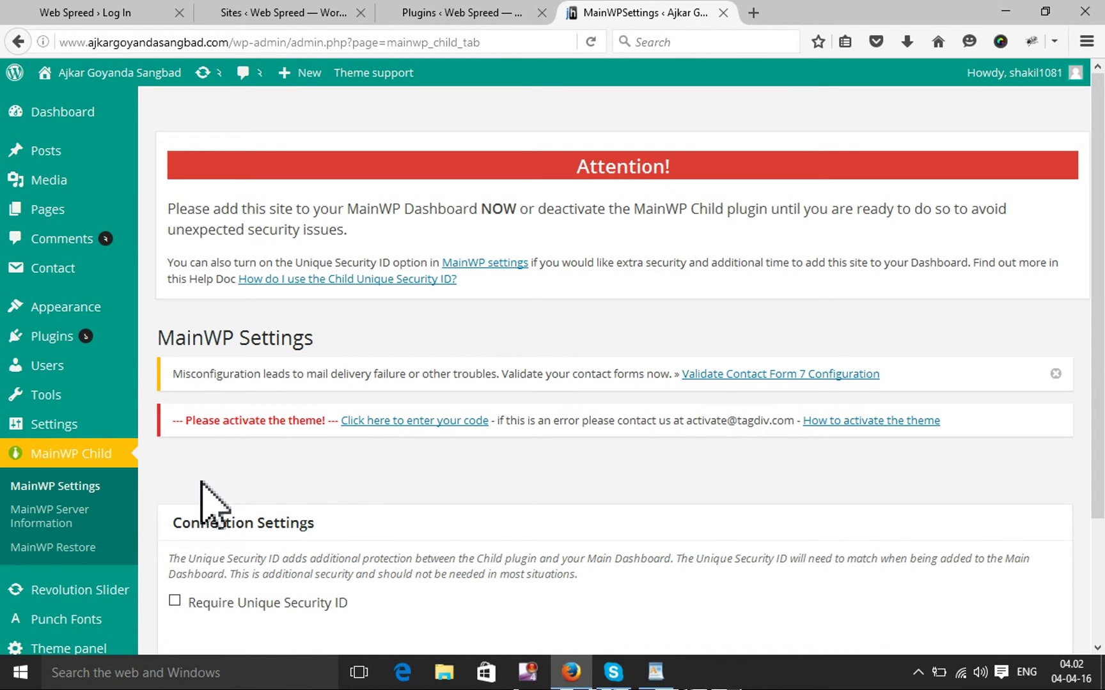
scroll(353, 476, "down", 3)
left_click(174, 453)
left_click(227, 531)
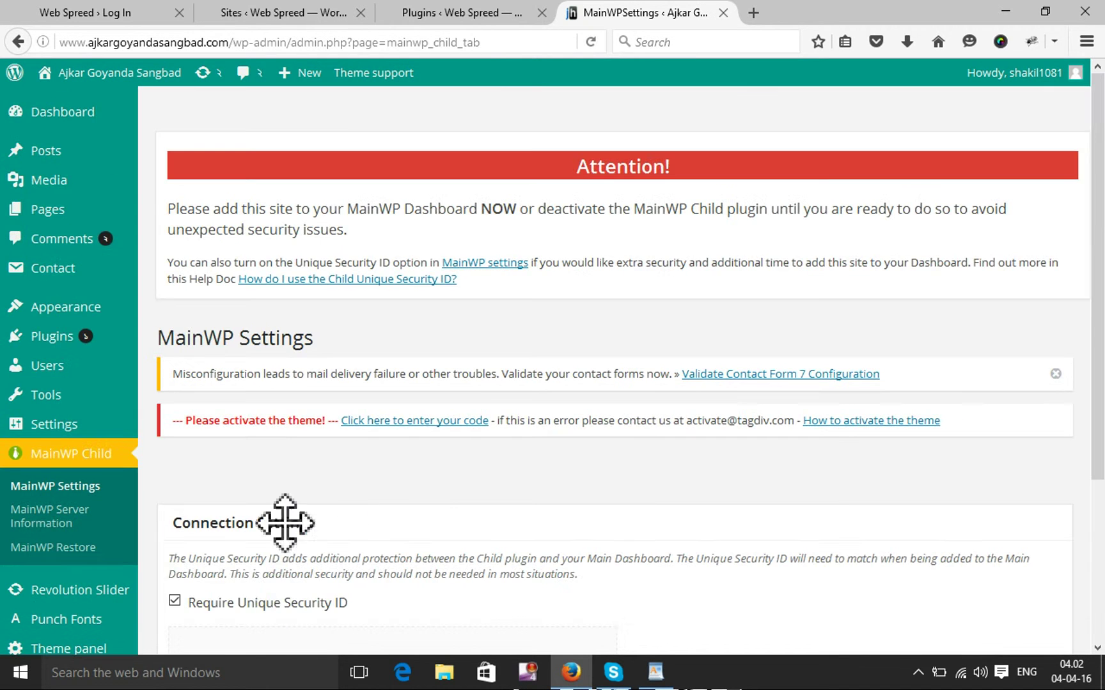
scroll(356, 458, "down", 3)
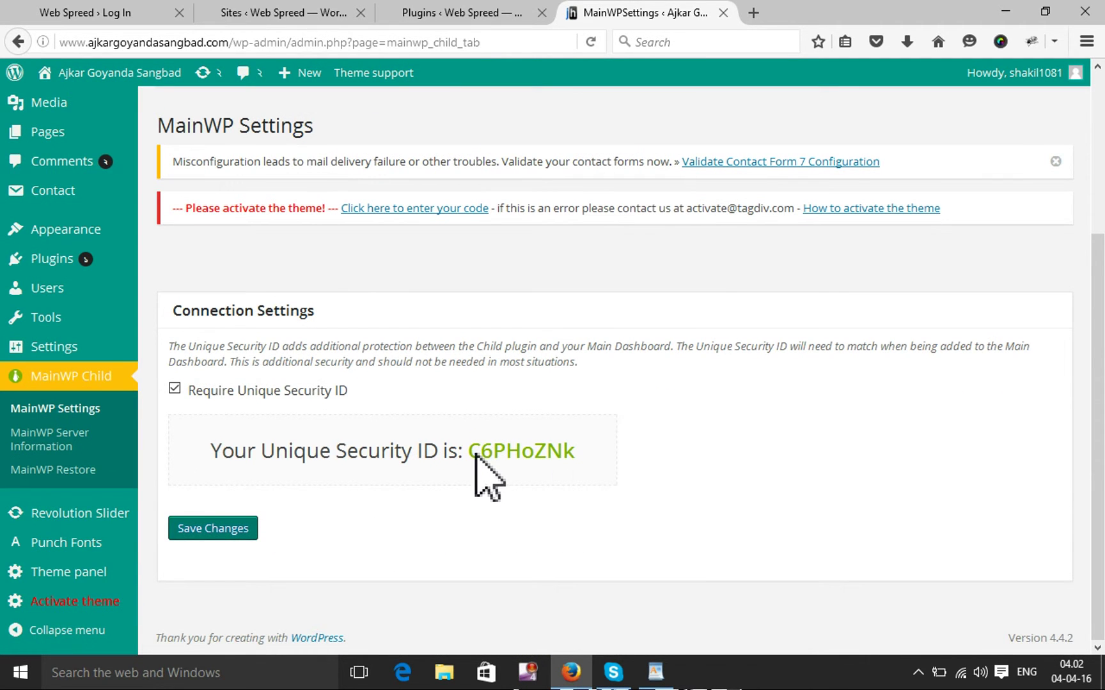
left_click_drag(471, 452, 574, 451)
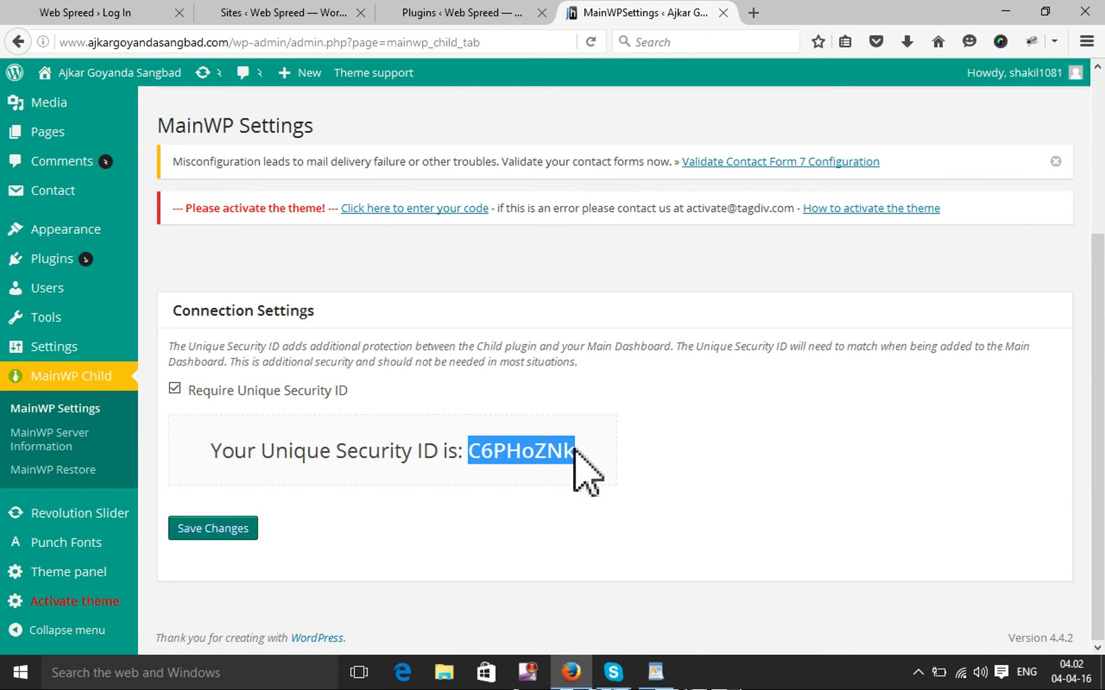
left_click(233, 42)
left_click_drag(233, 42, 66, 42)
key("ctrl+c")
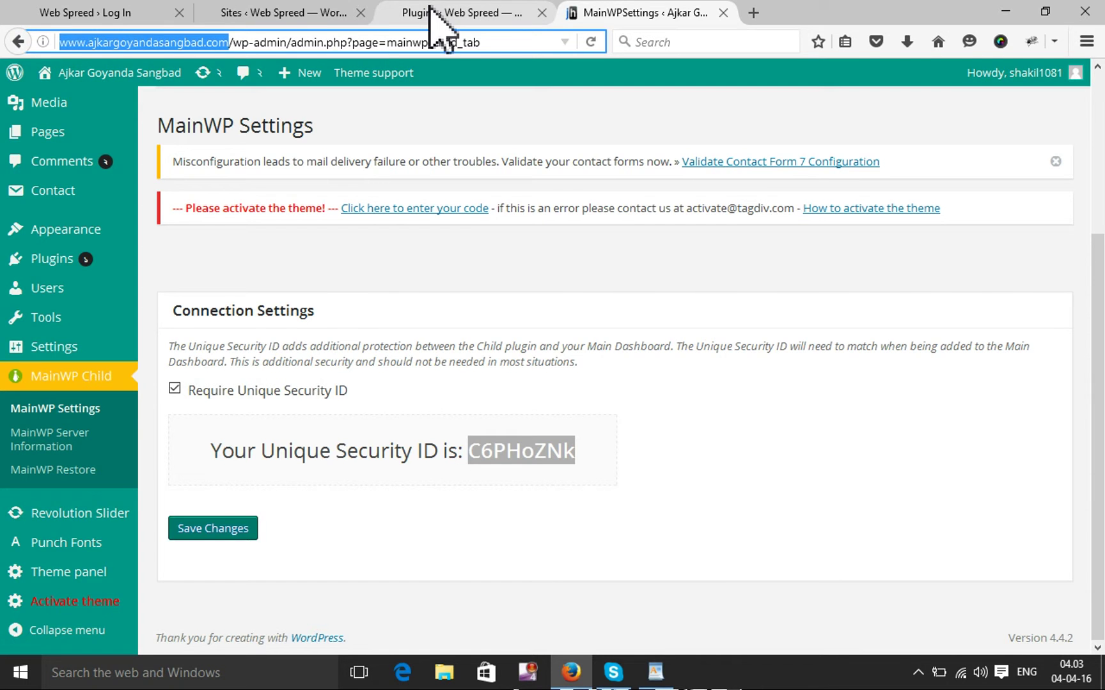
left_click(499, 13)
left_click(314, 22)
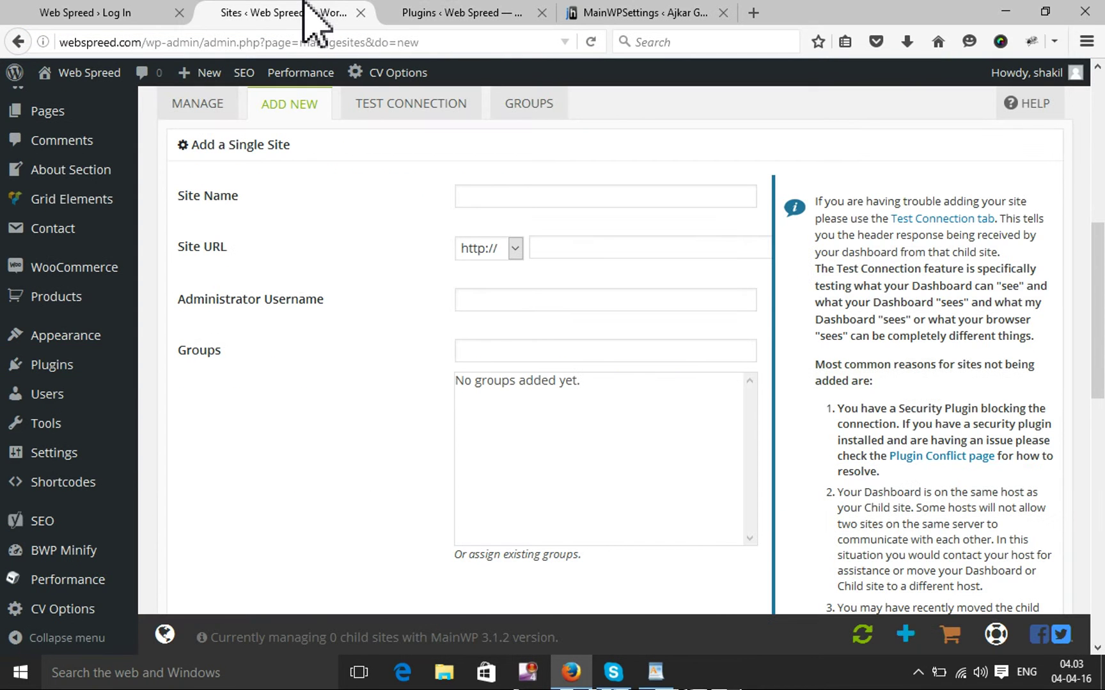
left_click(478, 198)
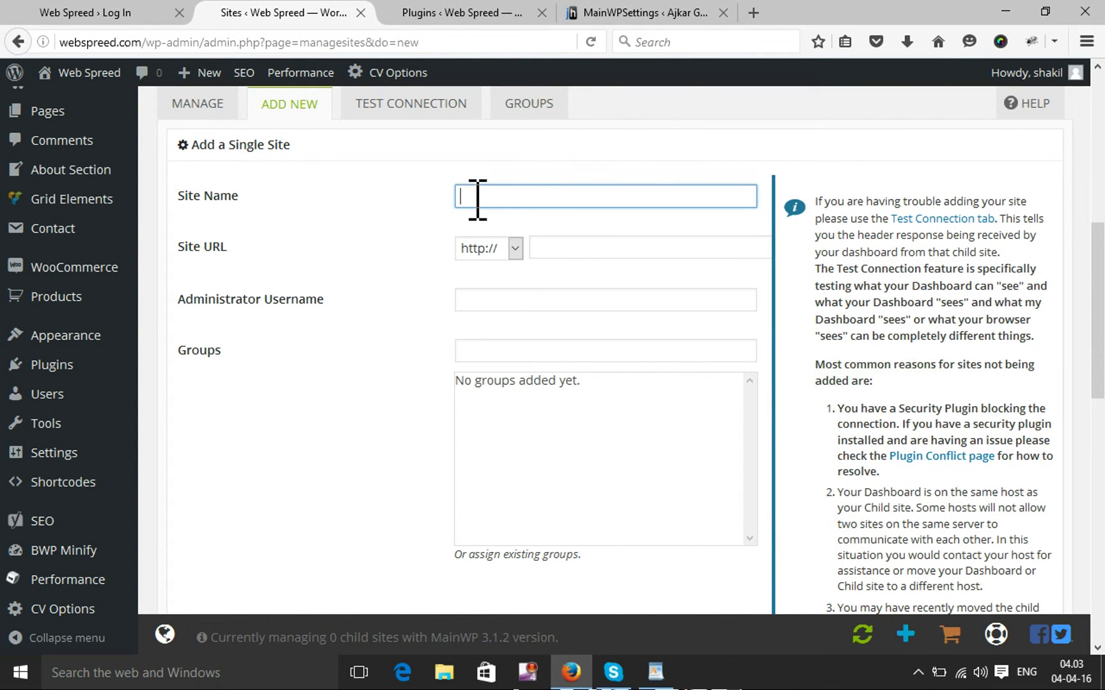
key("ctrl+v")
left_click_drag(530, 197, 461, 197)
key("BackSpace")
left_click(624, 198)
key("BackSpace")
key("BackSpace")
key("BackSpace")
key("BackSpace")
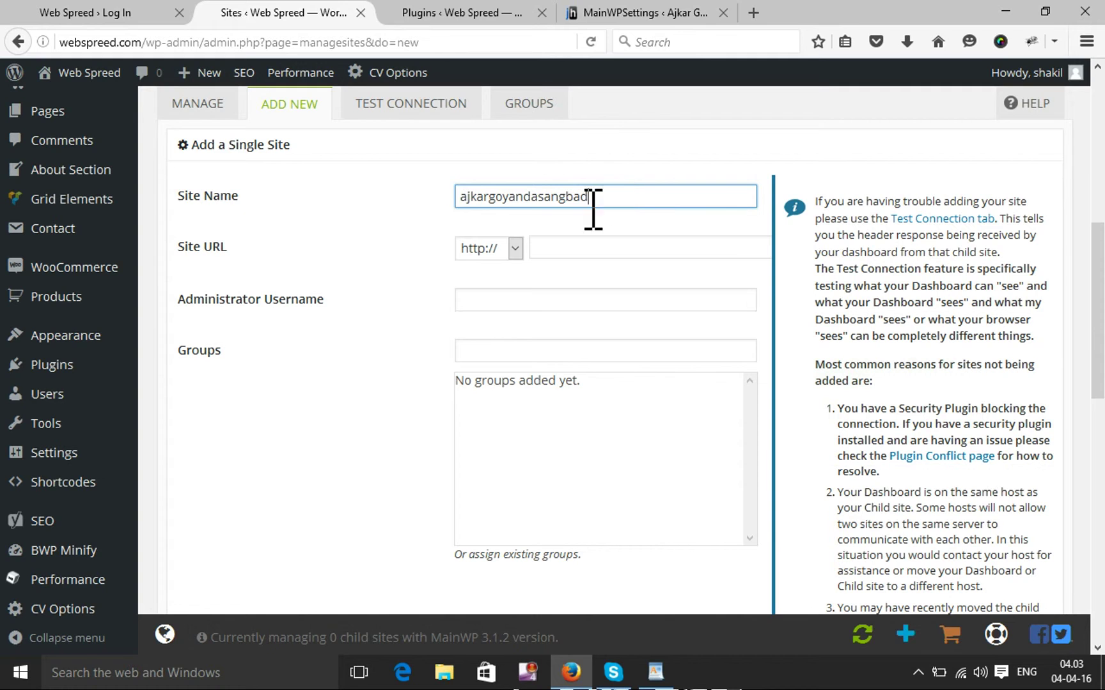
left_click(557, 248)
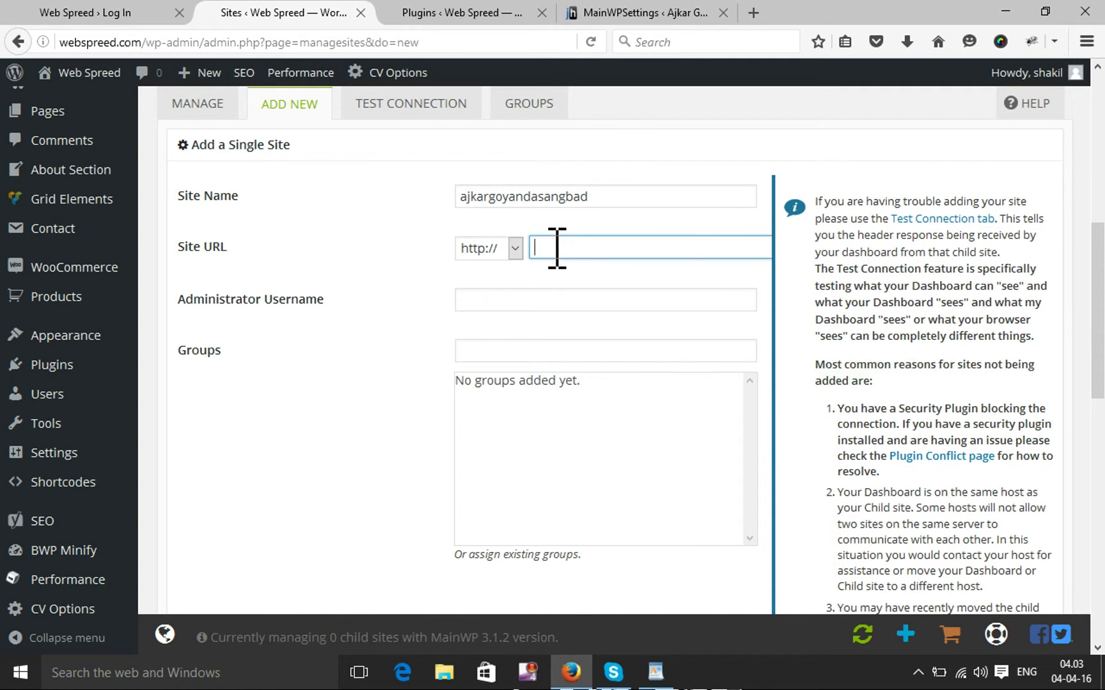
key("ctrl+v")
left_click_drag(576, 249, 527, 253)
key("BackSpace")
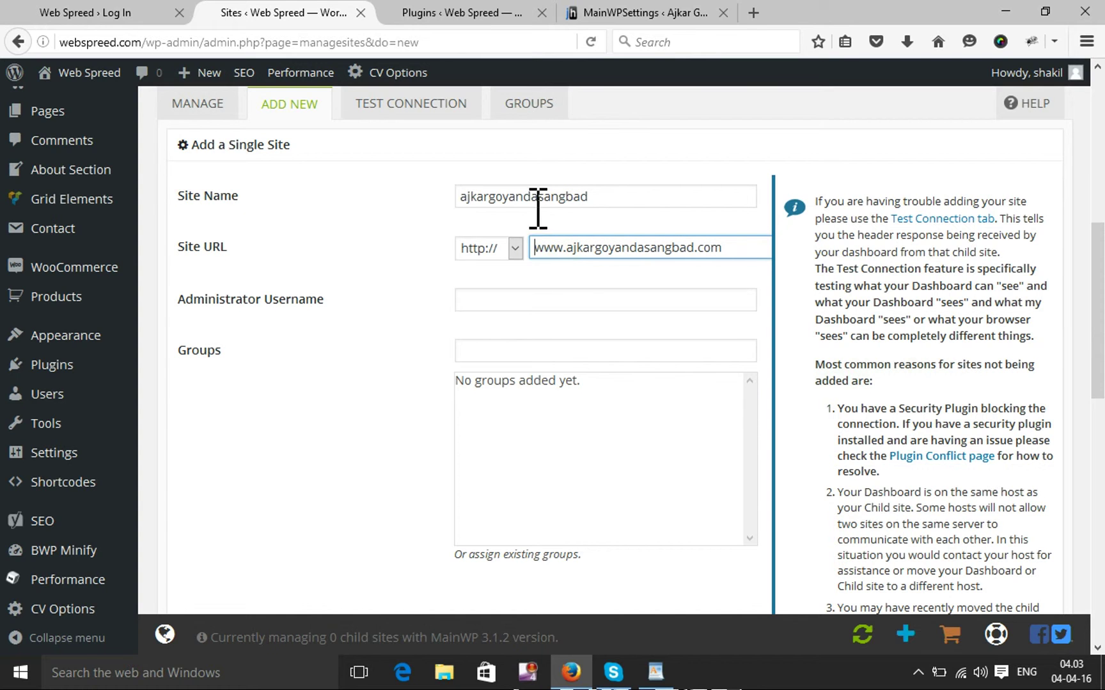
Open the All Users list of the Ajkar Goyanda Sangbad site in a separate browser tab
left_click(593, 12)
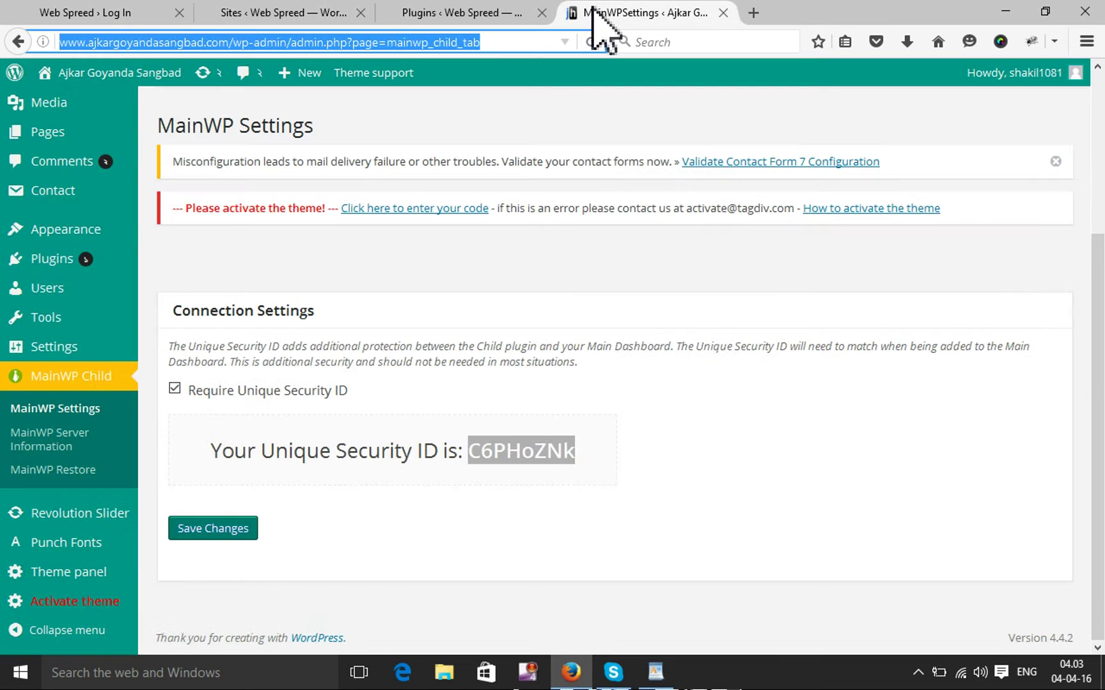
mouse_move(76, 294)
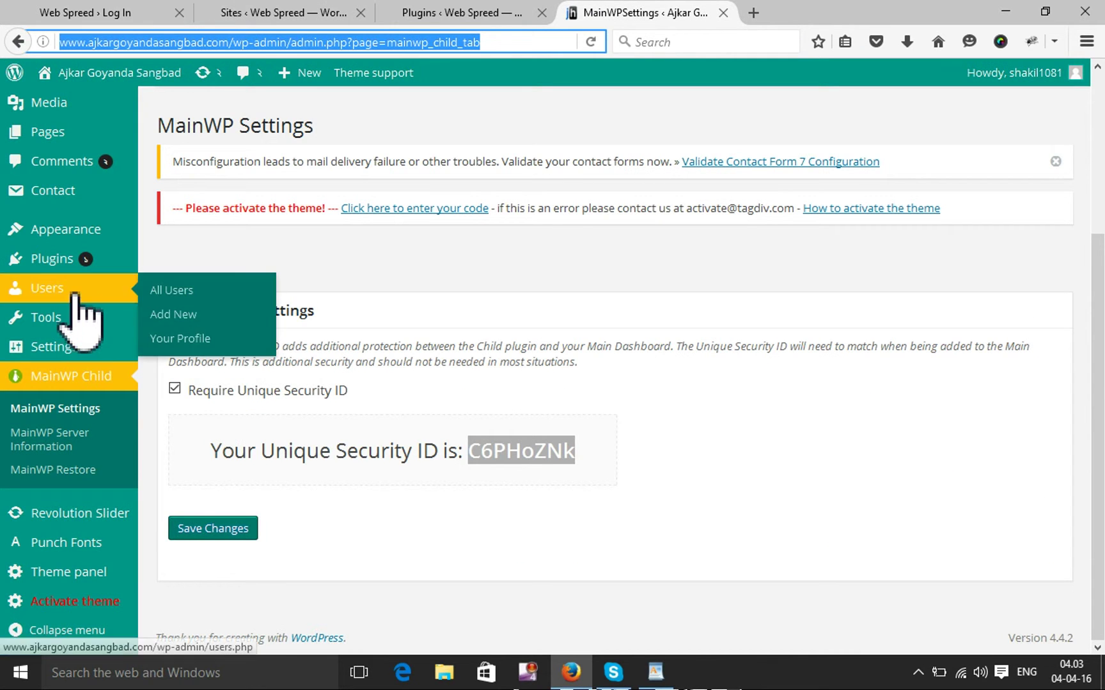
middle_click(157, 293)
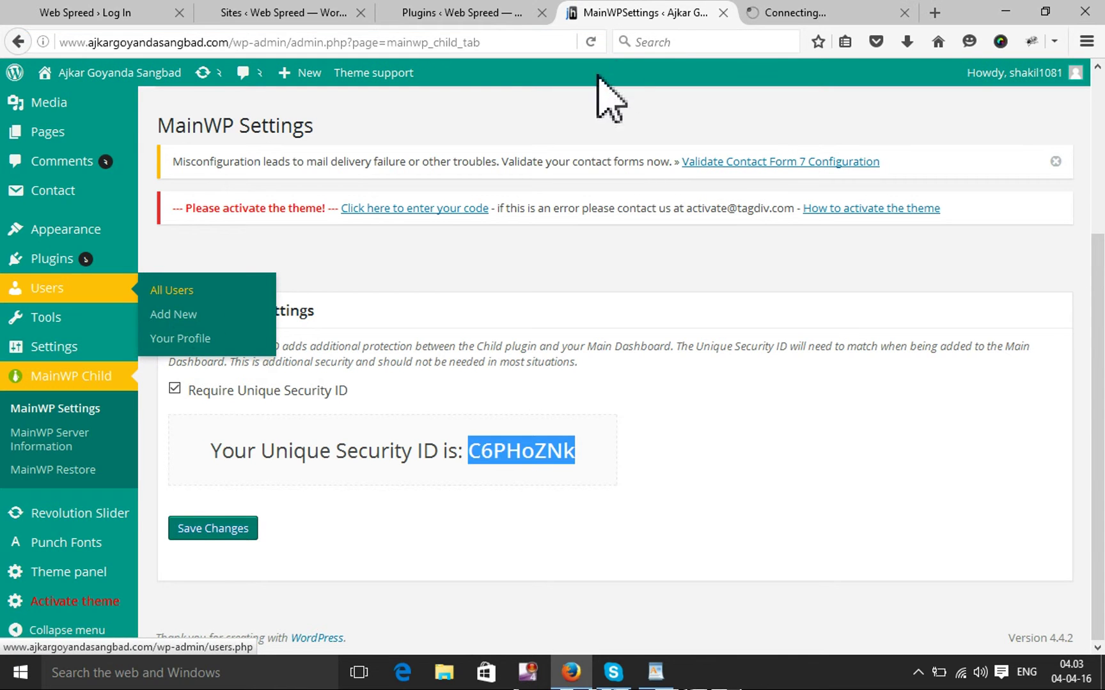
left_click(773, 12)
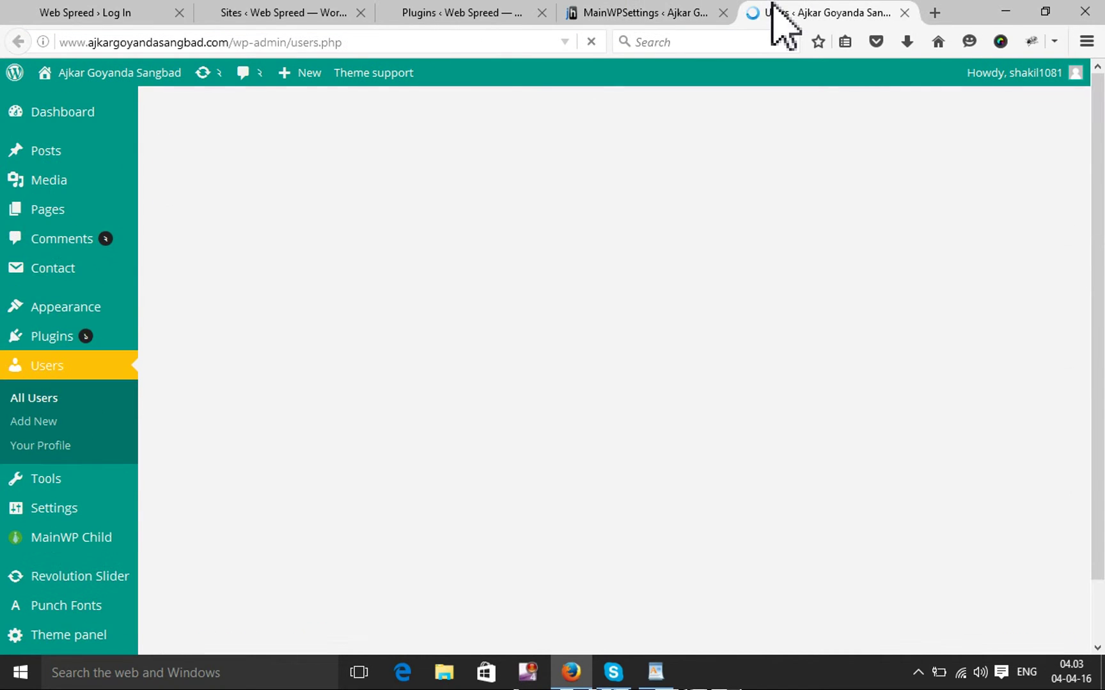
Return to the Web Spreed Add a Single Site form and enter the child site's administrator username
left_click(419, 12)
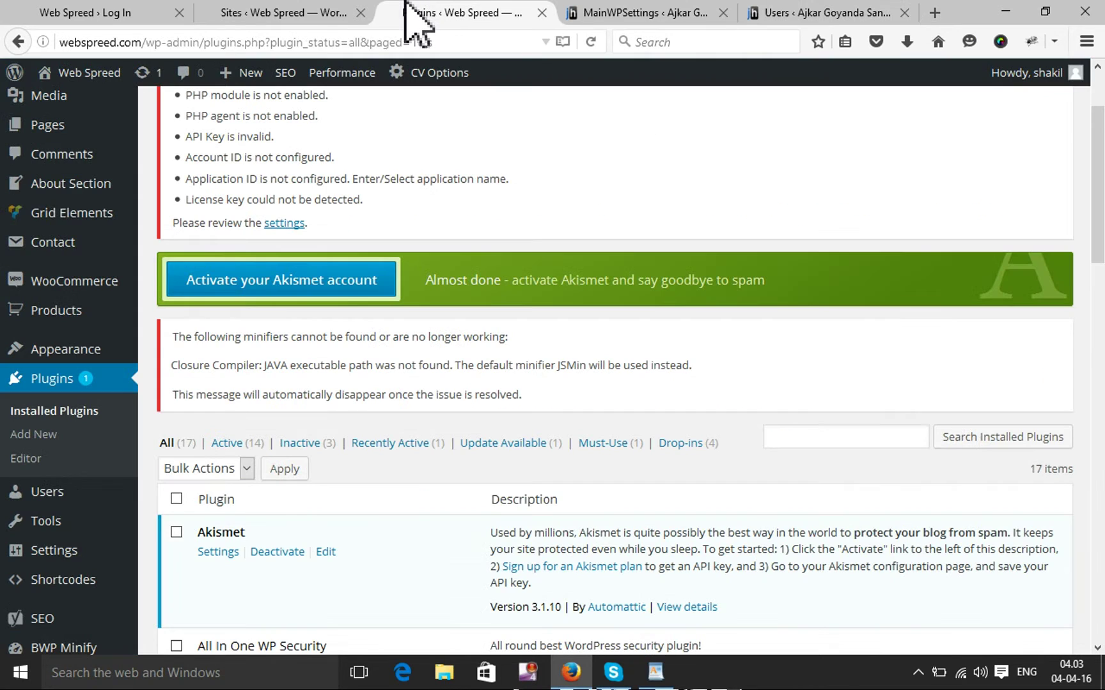
left_click(313, 11)
left_click(521, 307)
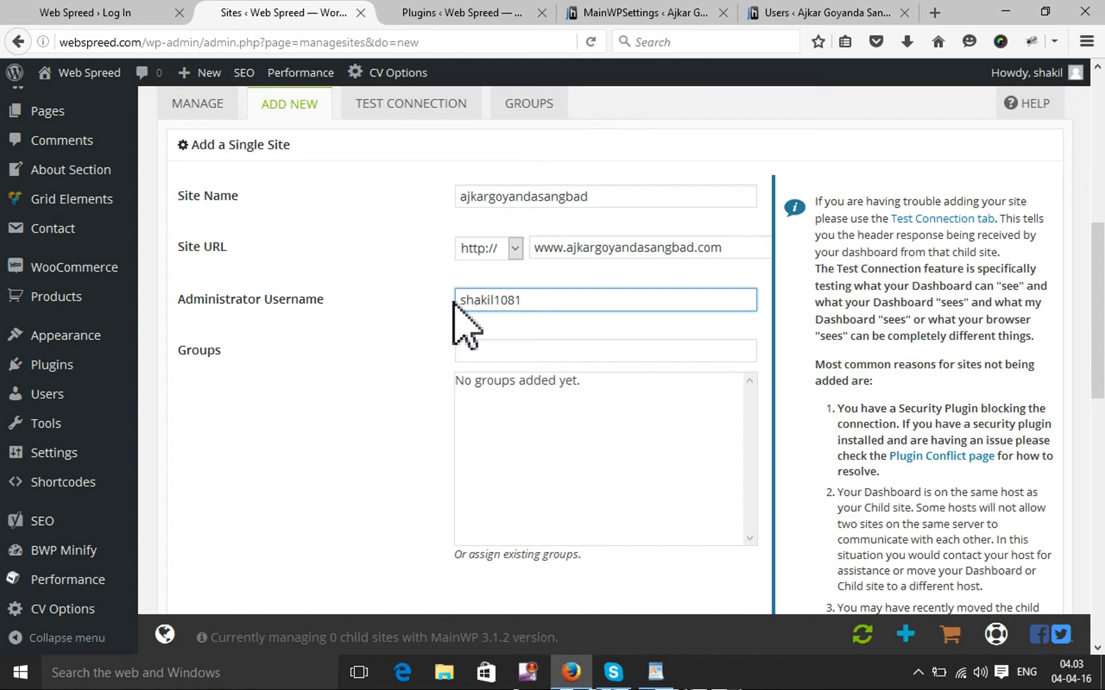
Check the administrator username against the child site's Users page and review the Site Name and Site URL entries
left_click(799, 13)
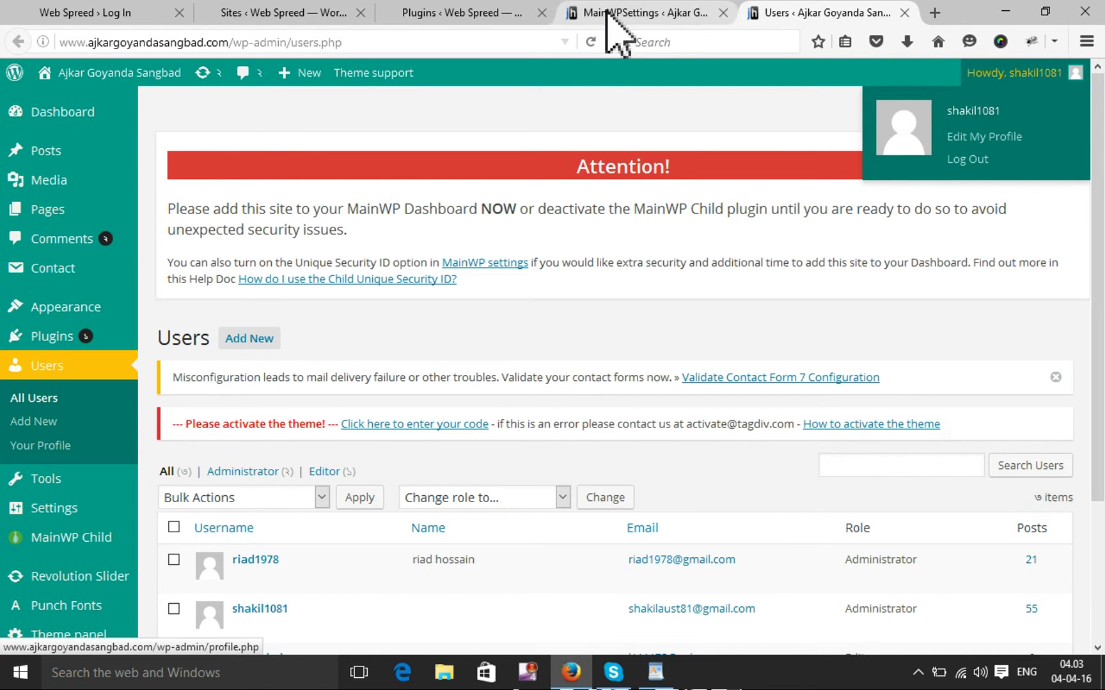
left_click(419, 13)
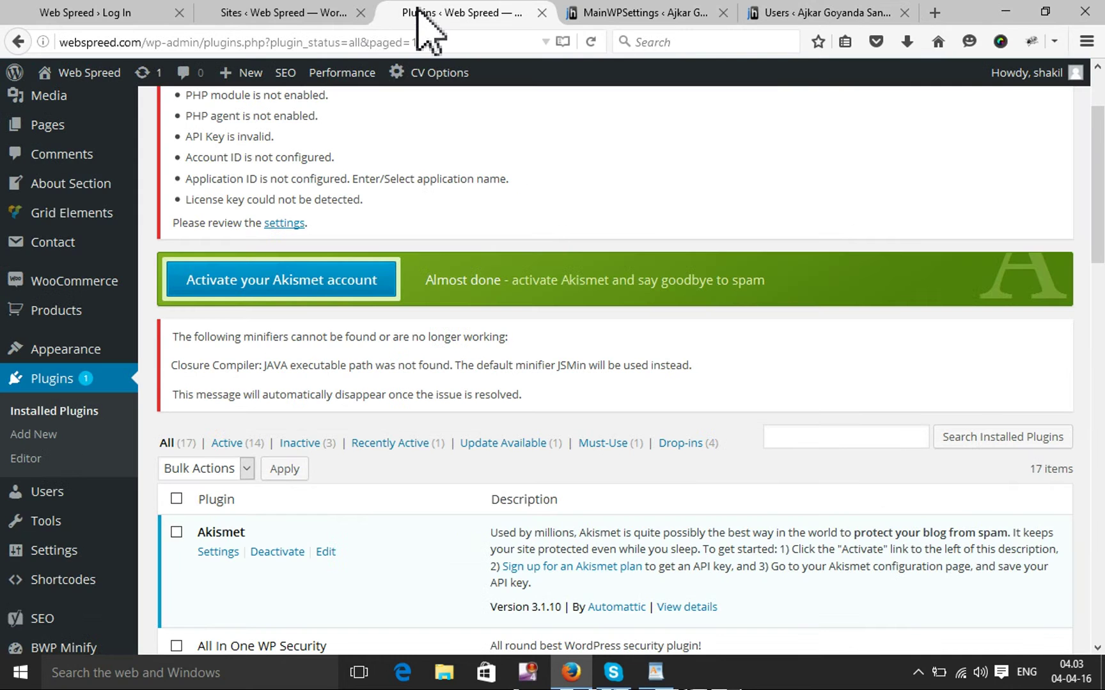
left_click(326, 12)
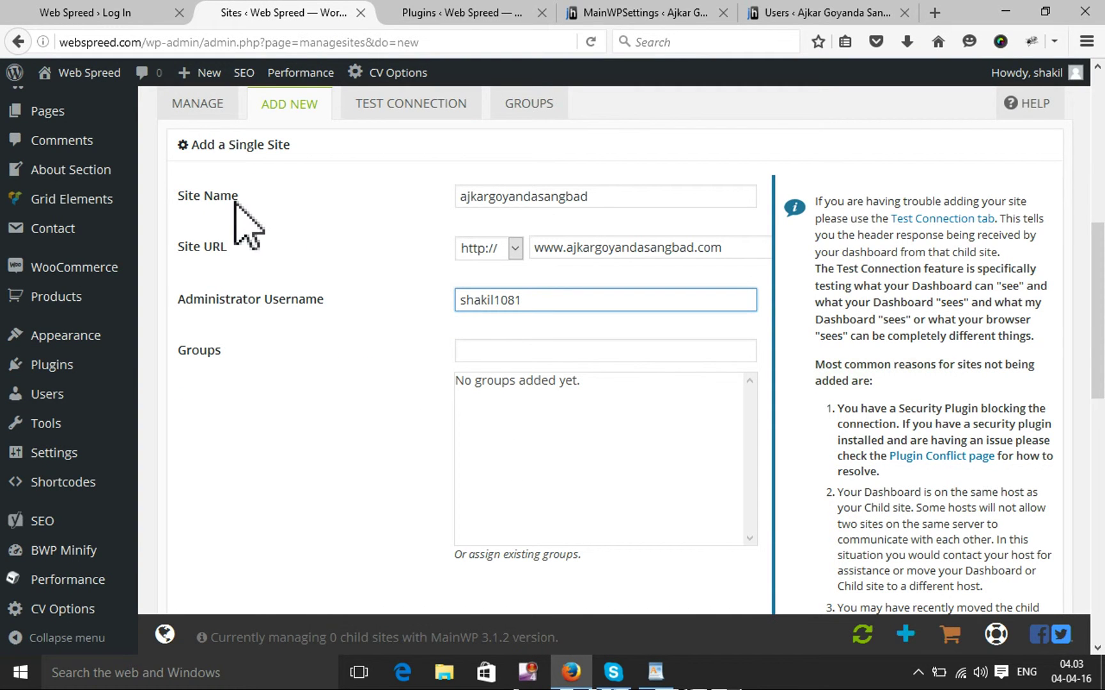
left_click_drag(615, 205, 473, 206)
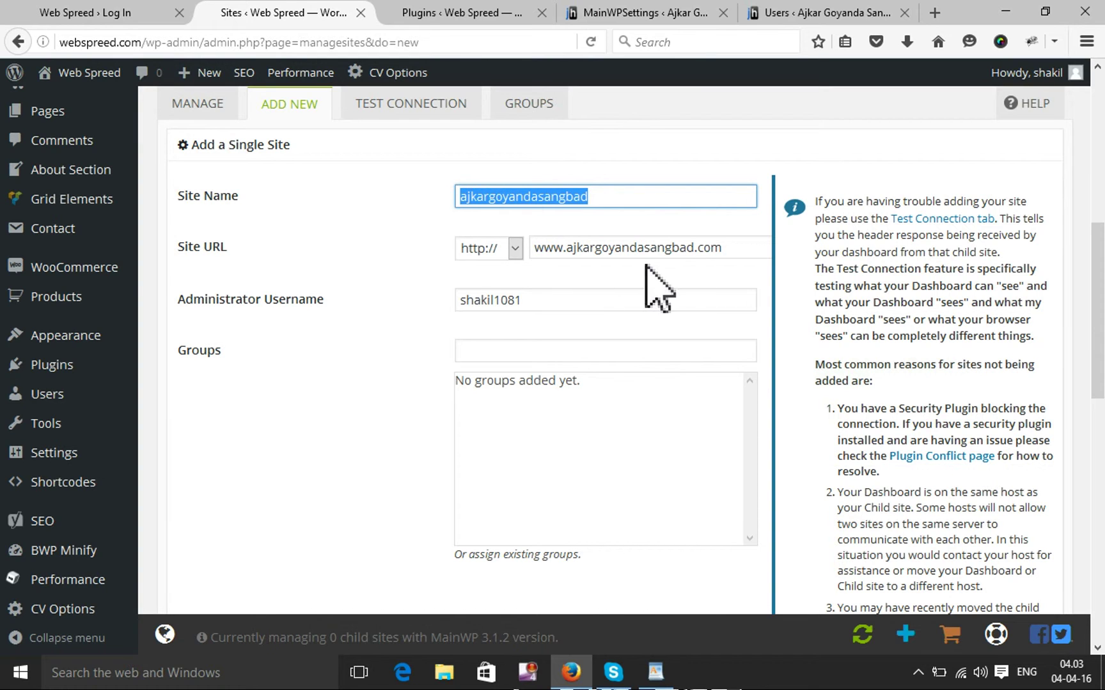
left_click(702, 250)
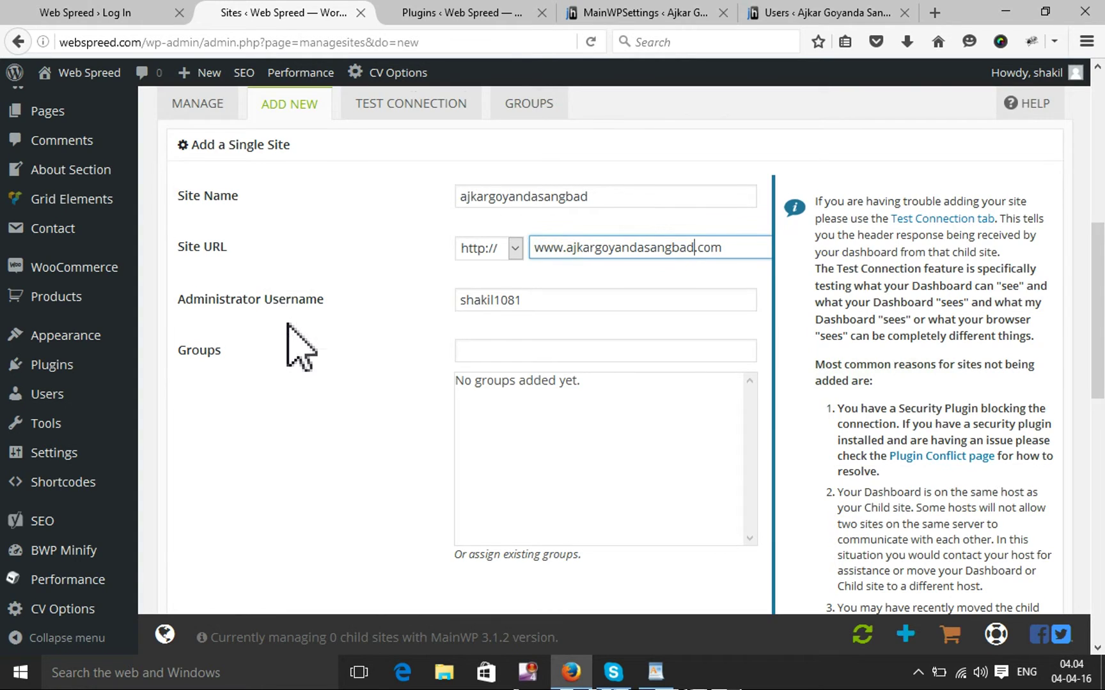
Enter the Child Unique Security ID from the child site's MainWP Settings in the Advanced Options of the new site form
scroll(296, 345, "down", 10)
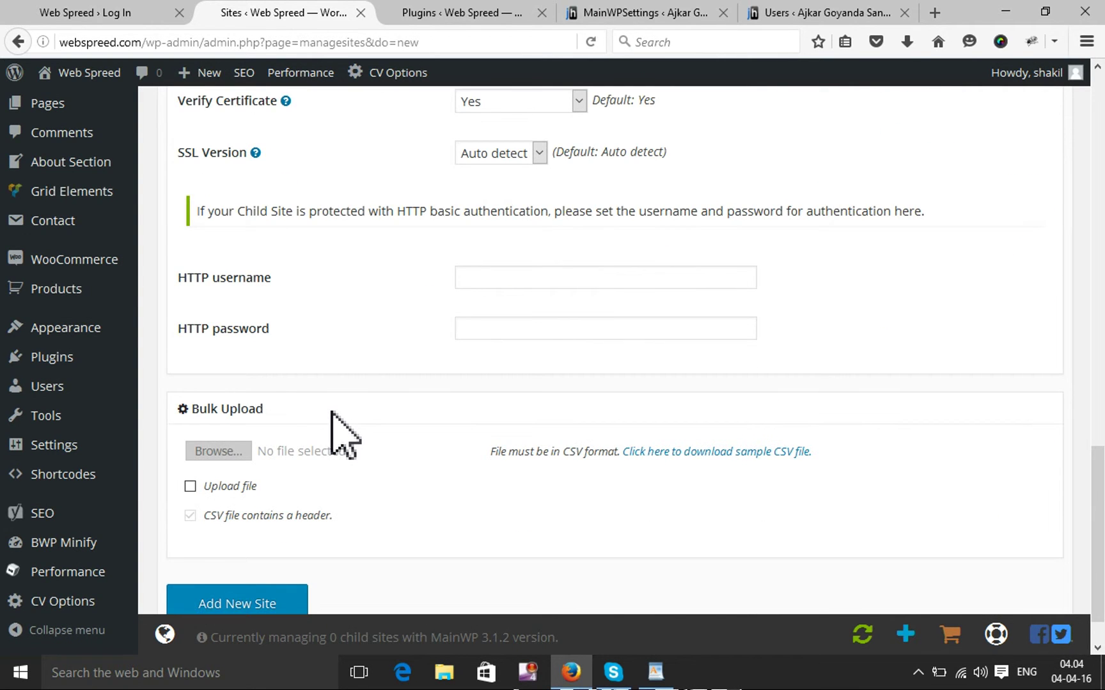
scroll(339, 435, "up", 3)
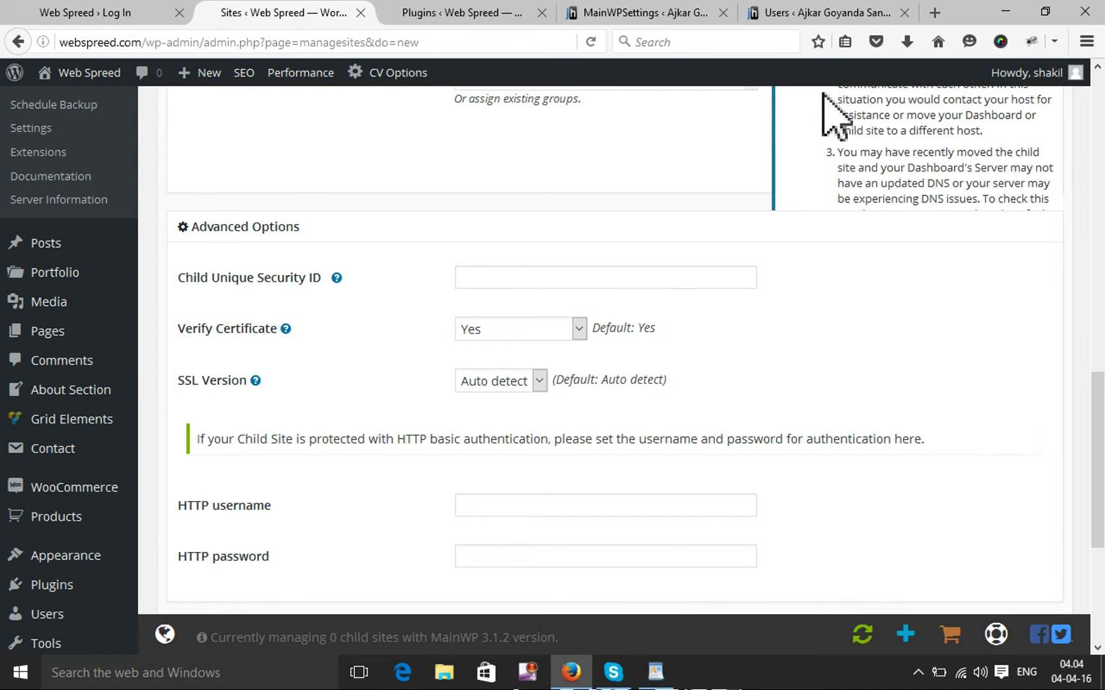
left_click(792, 14)
left_click(669, 12)
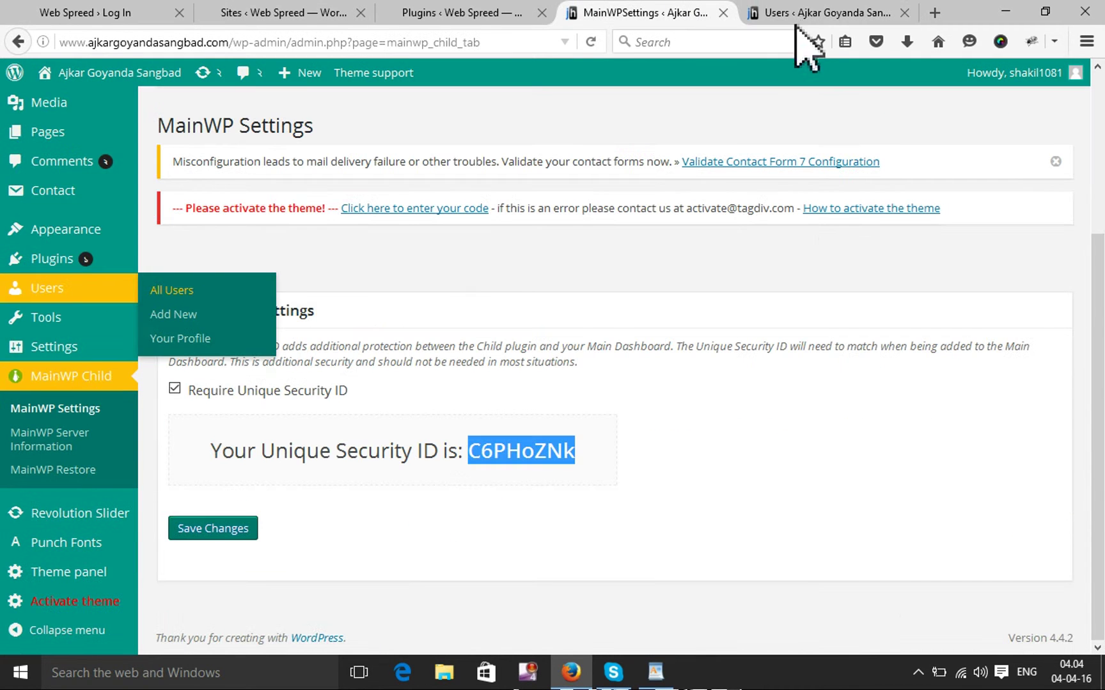
left_click(320, 13)
left_click(505, 277)
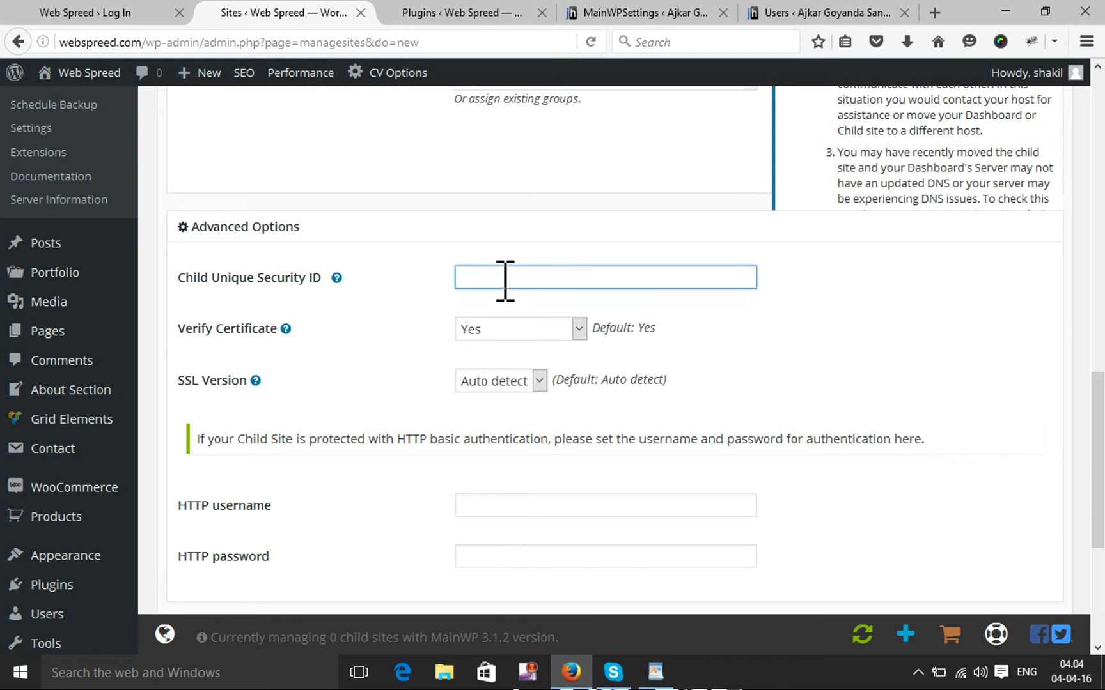
left_click_drag(179, 279, 312, 276)
left_click(327, 288)
Submit the new child site to MainWP and view its entry in the list of managed sites
scroll(342, 339, "down", 4)
left_click(241, 549)
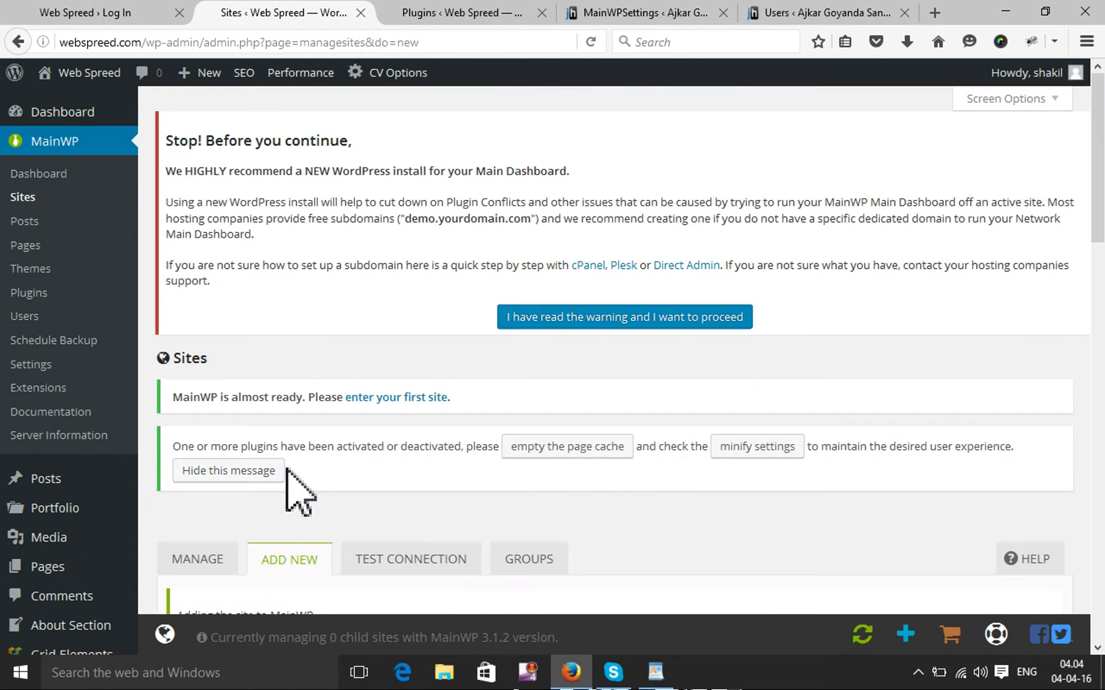
scroll(275, 486, "down", 1)
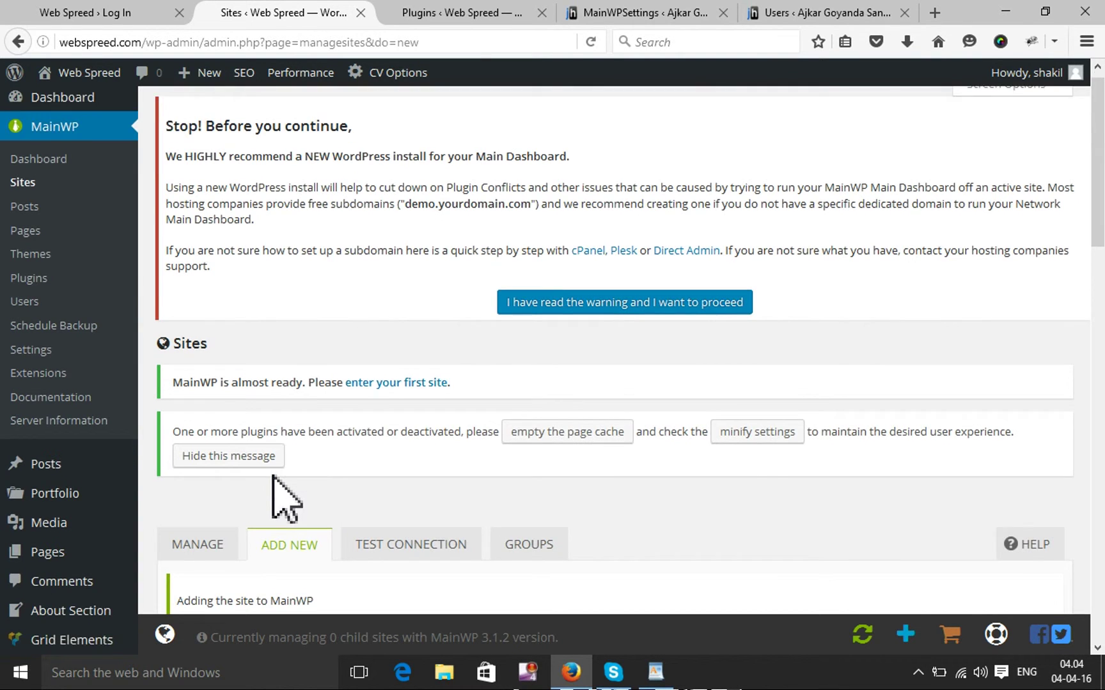
scroll(275, 486, "down", 3)
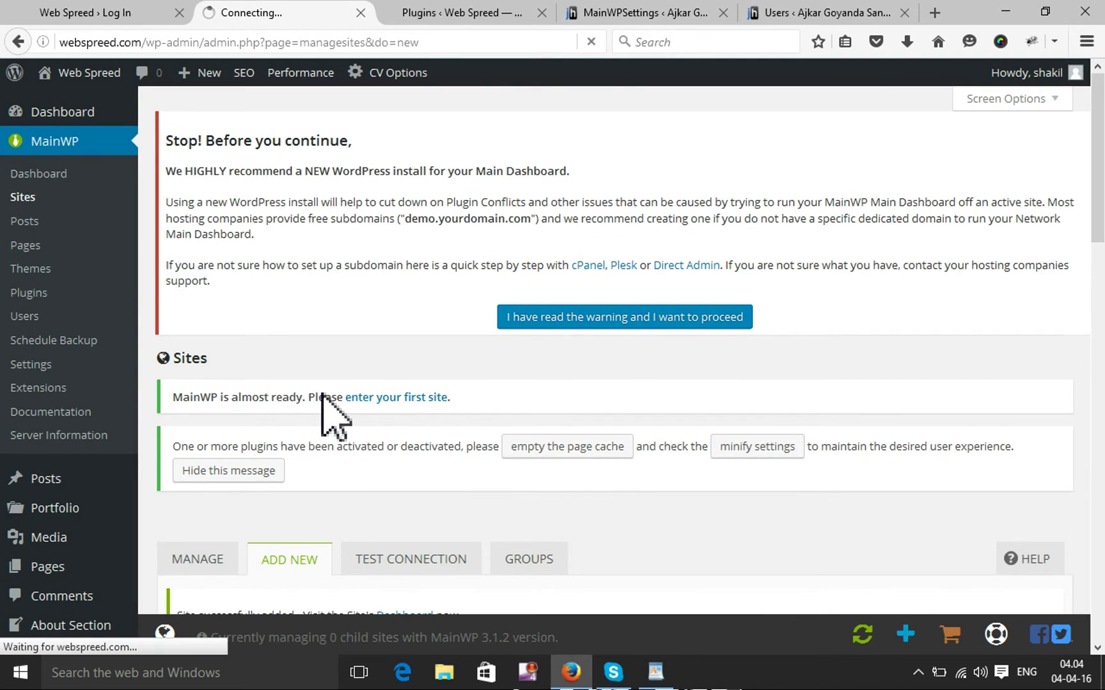
scroll(336, 416, "down", 5)
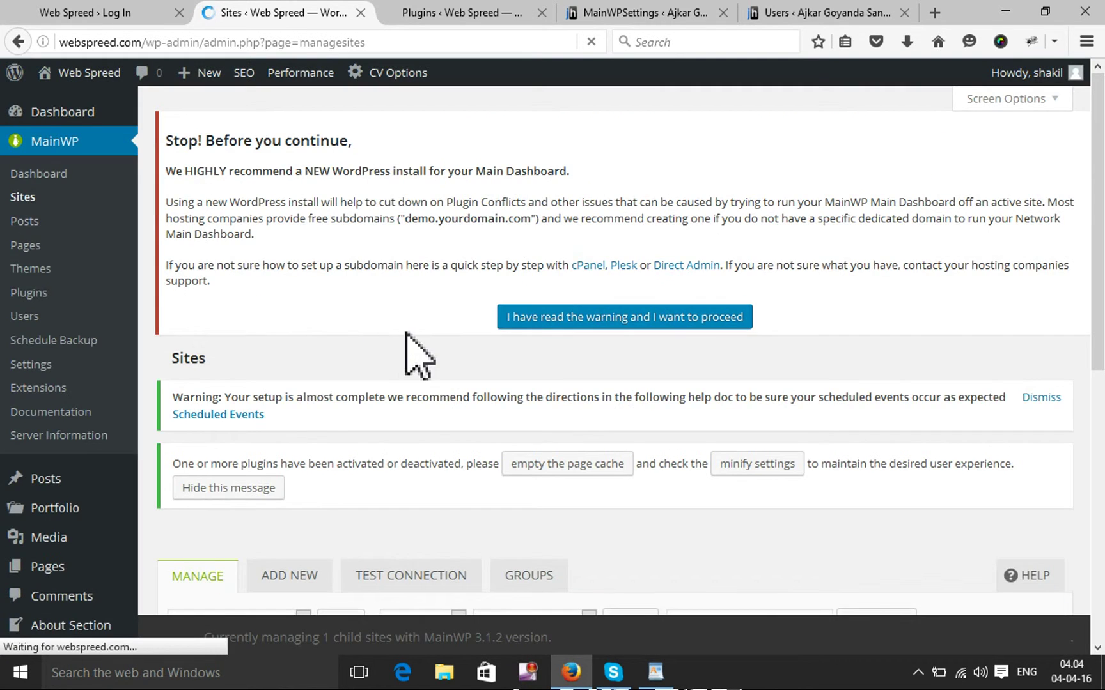
scroll(414, 352, "down", 5)
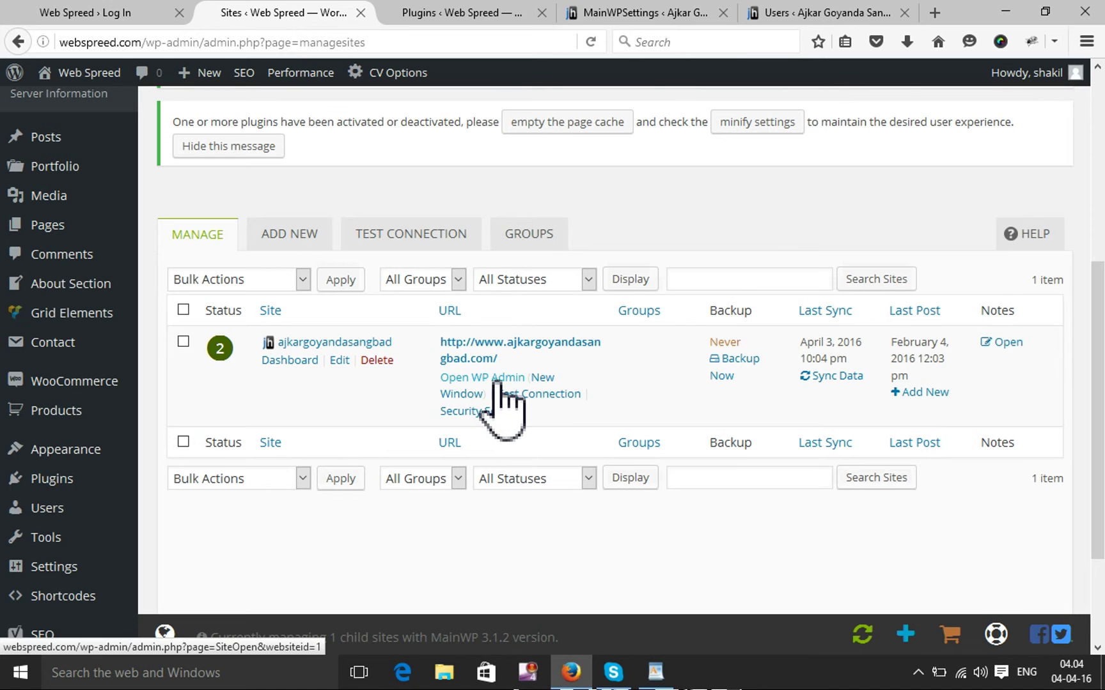
Compare the Web Spreed managed sites list with the child site's own MainWP Settings page
left_click(700, 15)
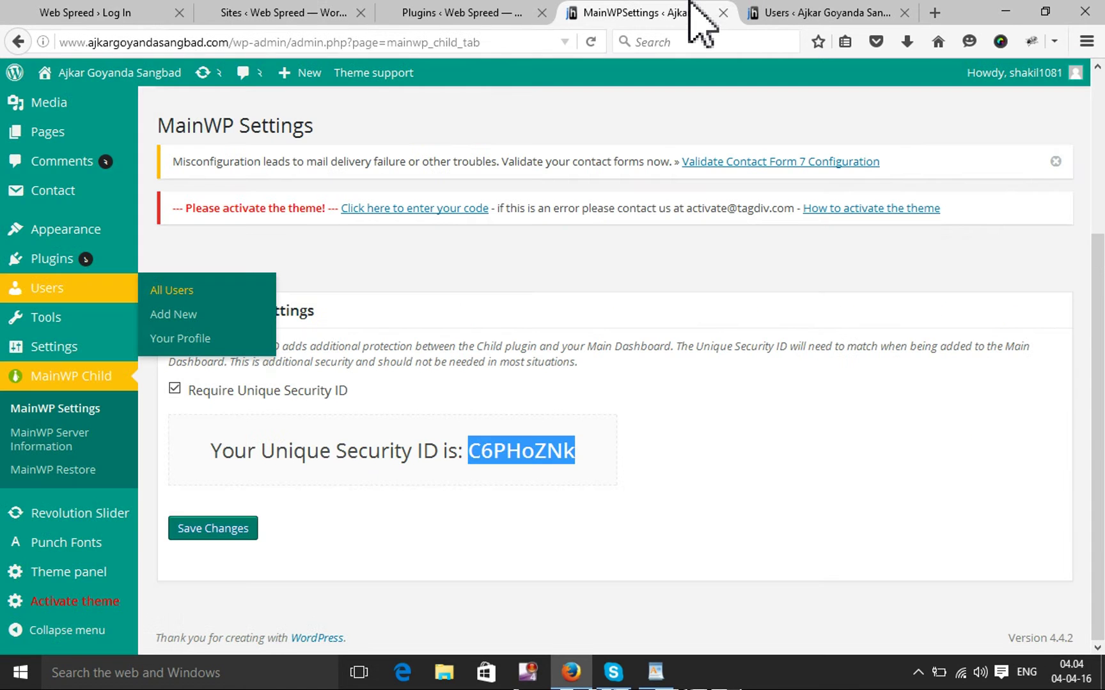
left_click(259, 15)
mouse_move(103, 80)
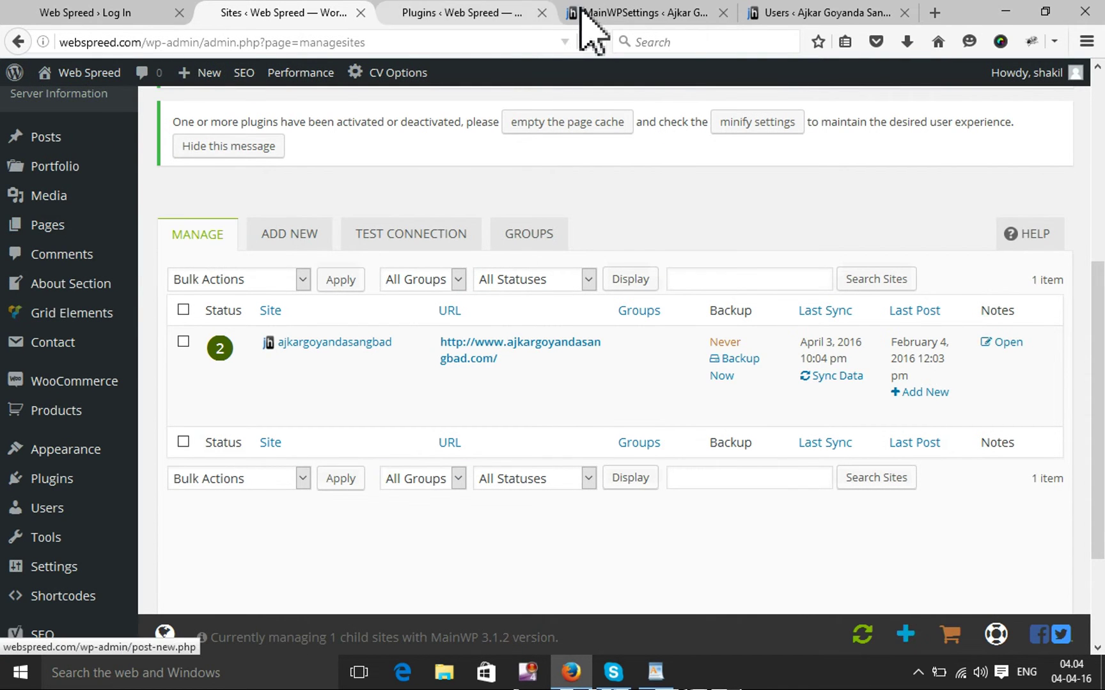
left_click(706, 11)
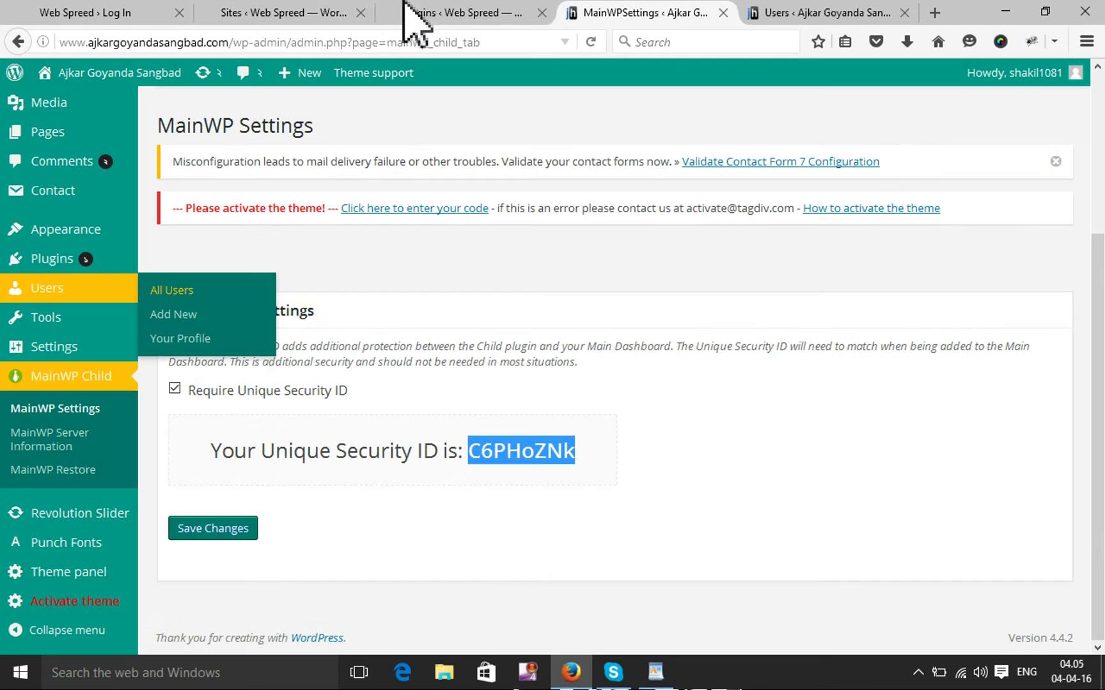
left_click(272, 11)
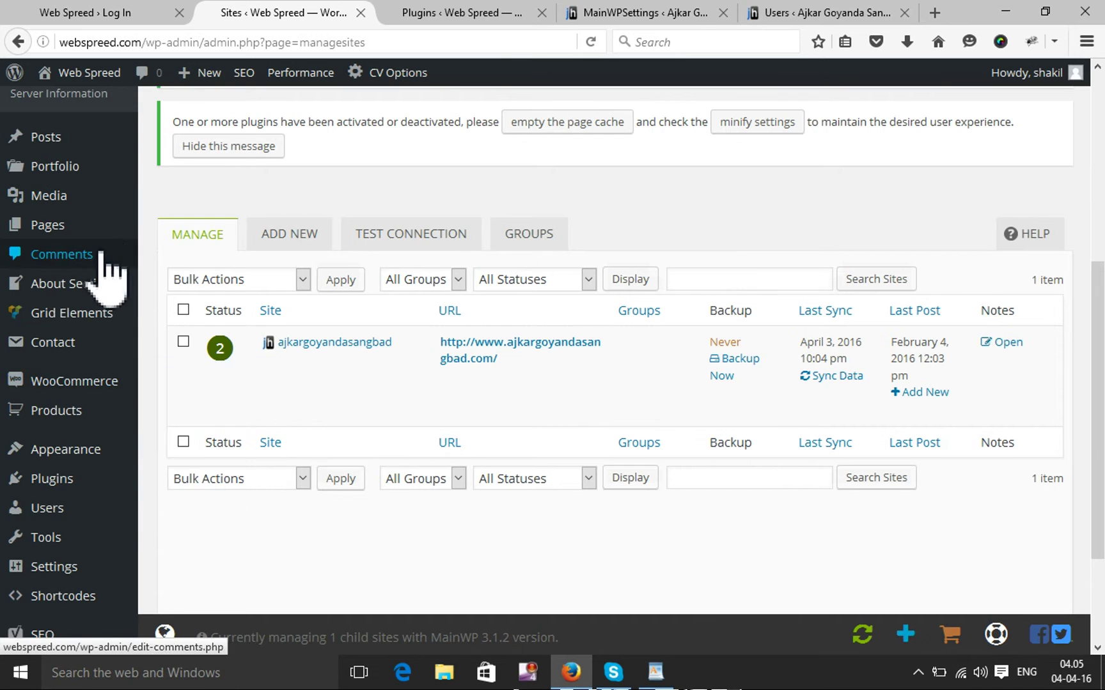
left_click(673, 13)
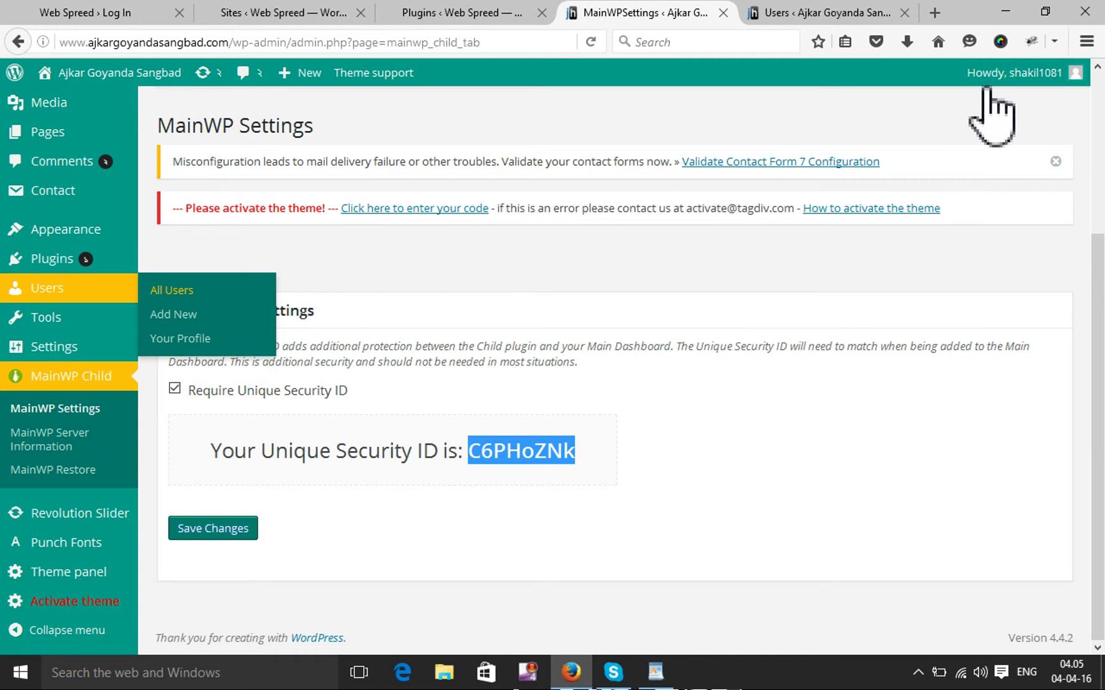
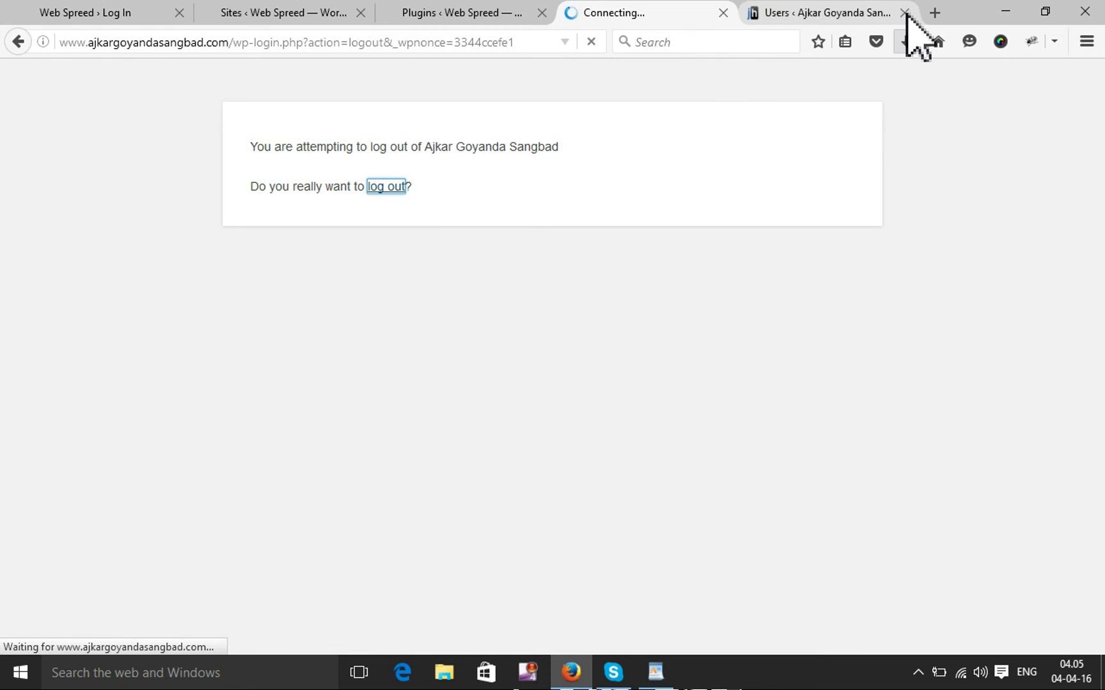
left_click_drag(233, 43, 405, 45)
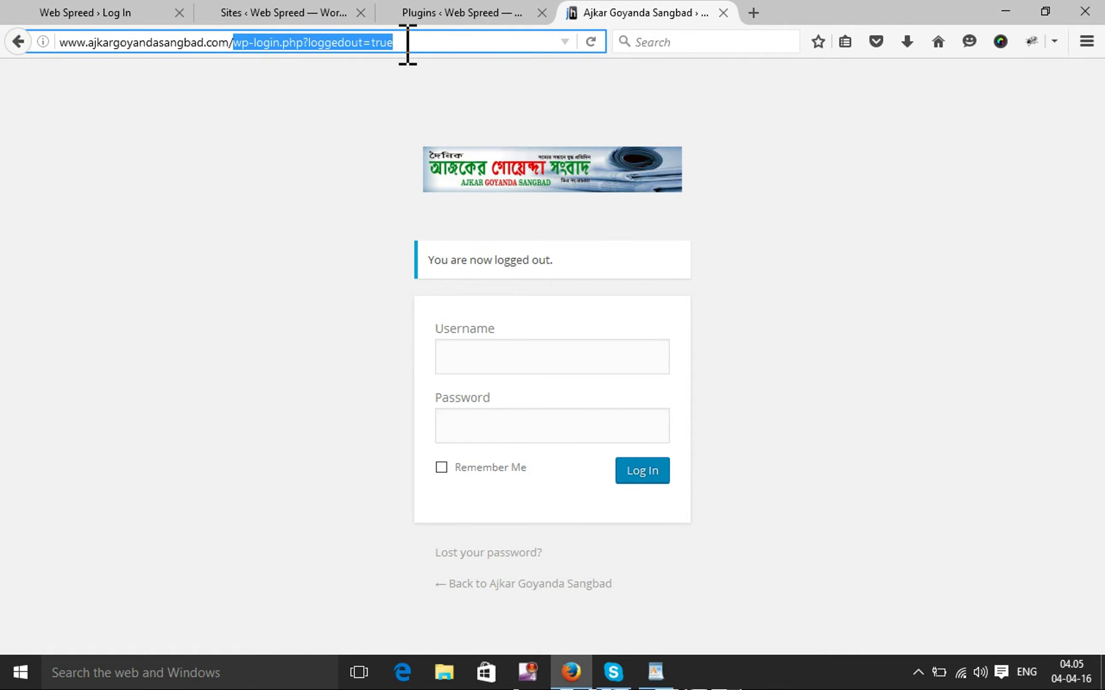
key("BackSpace")
key("Return")
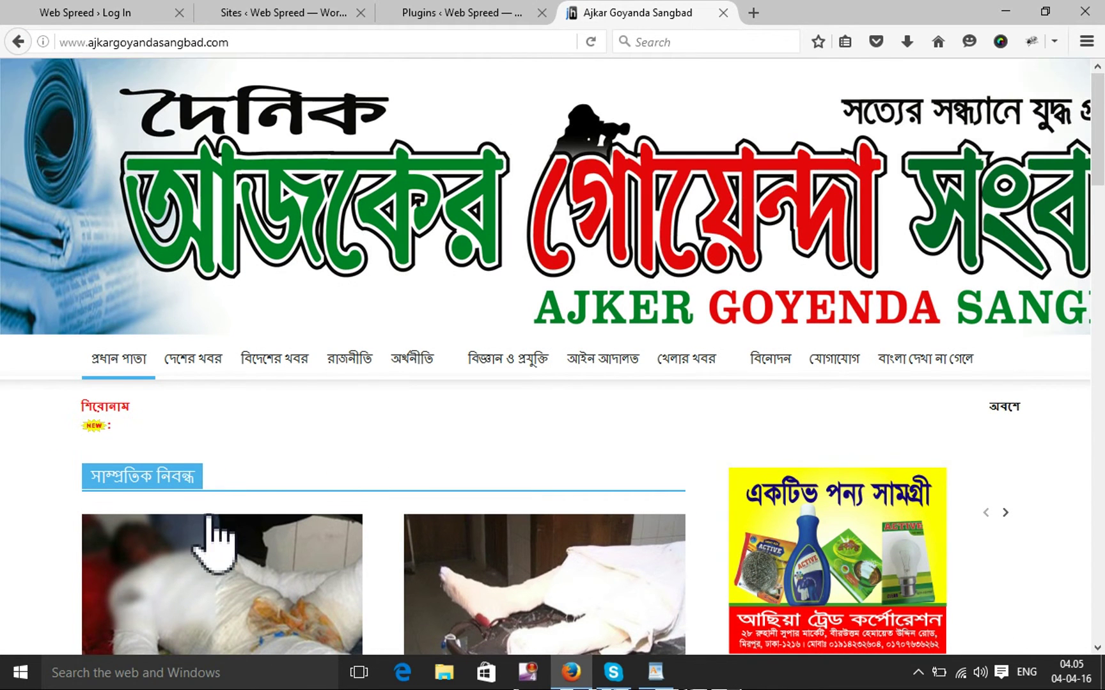
scroll(5, 505, "down", 1)
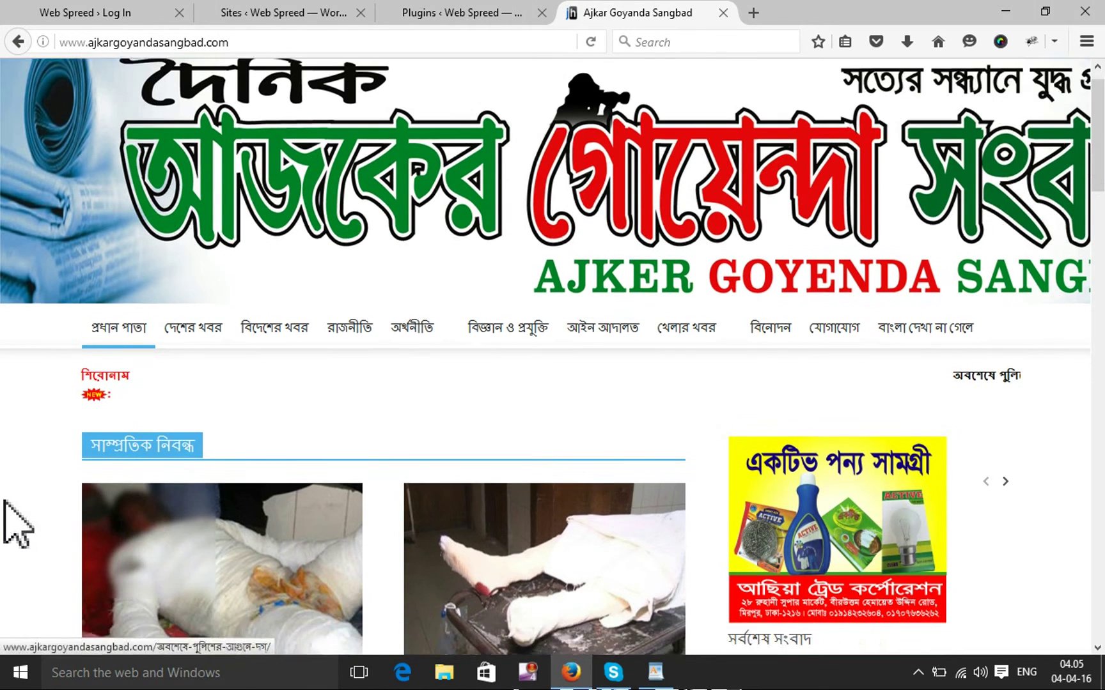
scroll(4, 501, "down", 10)
scroll(20, 501, "up", 10)
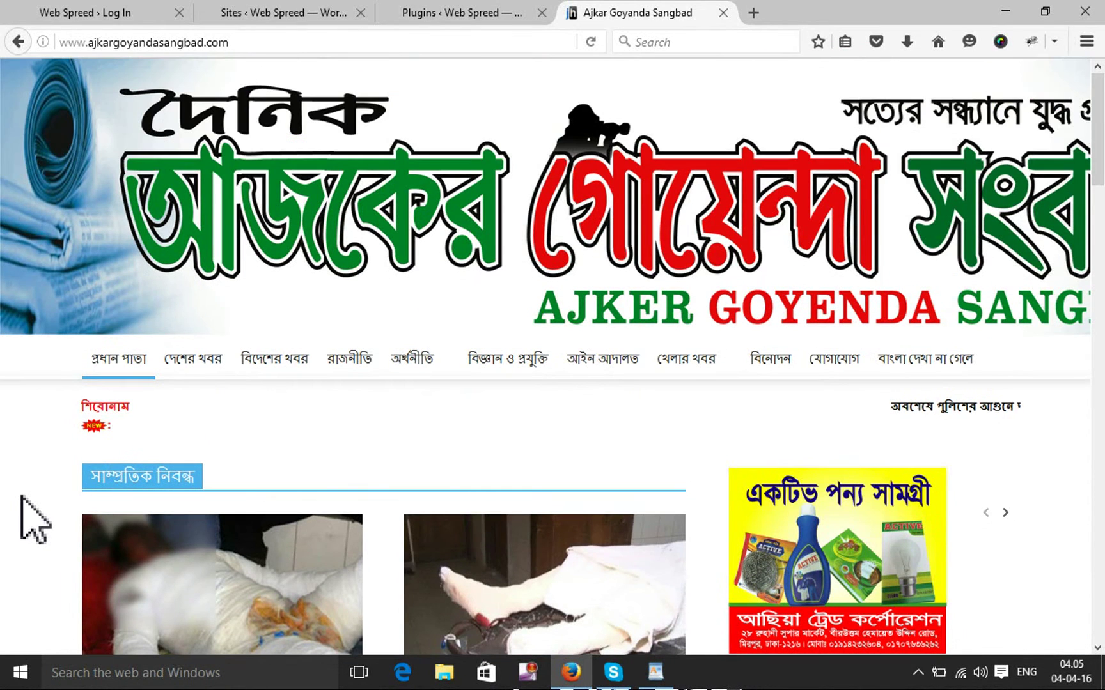
Return to the Web Spreed admin and open MainWP's Posts management page with its post search and site selection
left_click(333, 13)
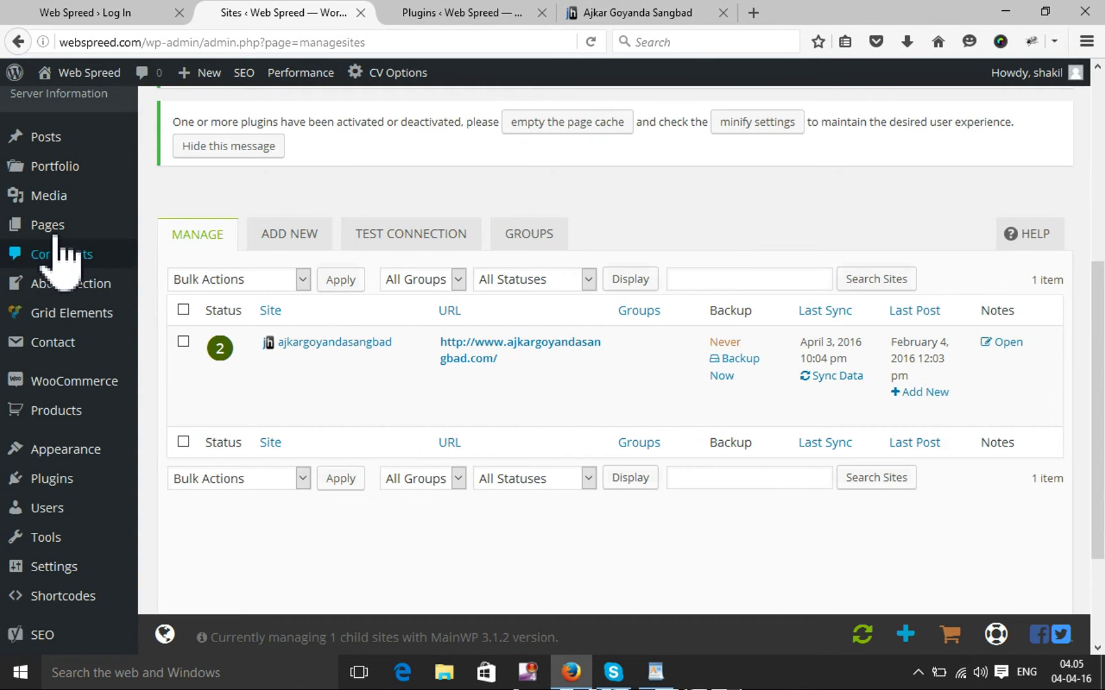
mouse_move(66, 398)
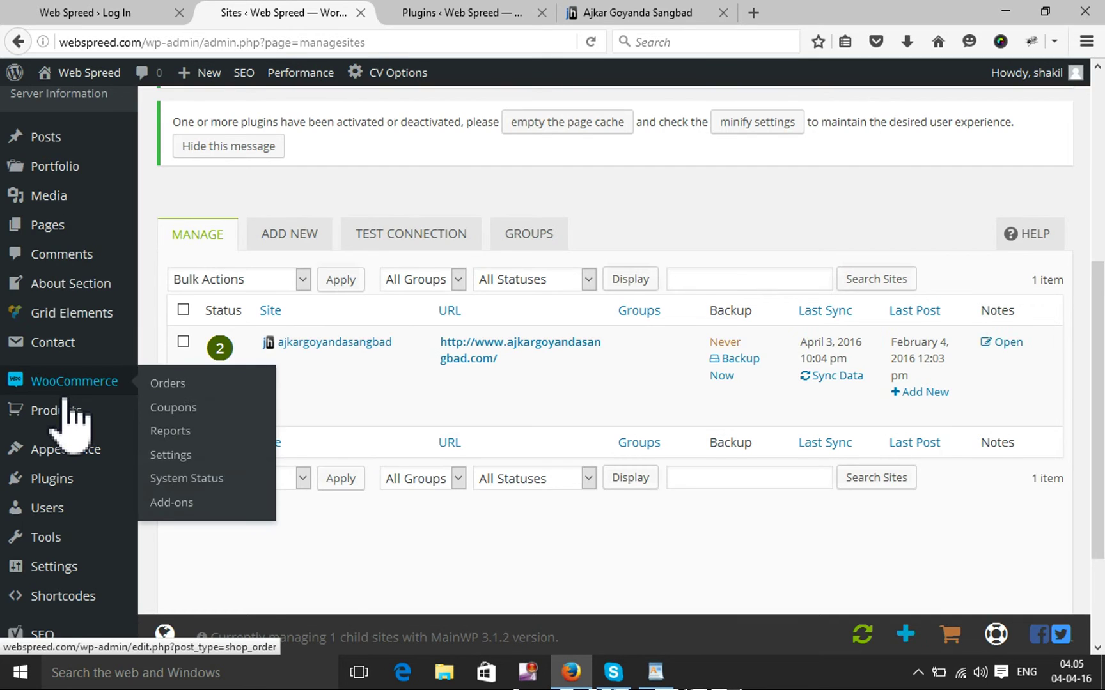
scroll(168, 217, "up", 5)
left_click(416, 10)
scroll(296, 291, "up", 3)
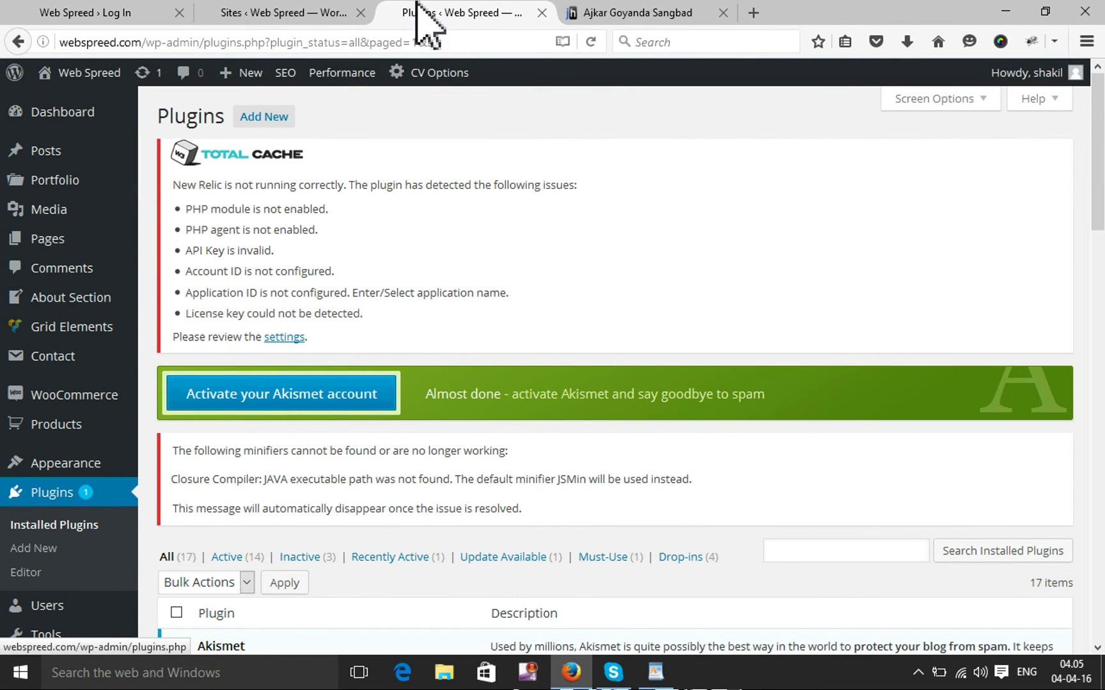
left_click(323, 16)
scroll(283, 469, "down", 2)
scroll(289, 461, "up", 3)
scroll(285, 463, "up", 1)
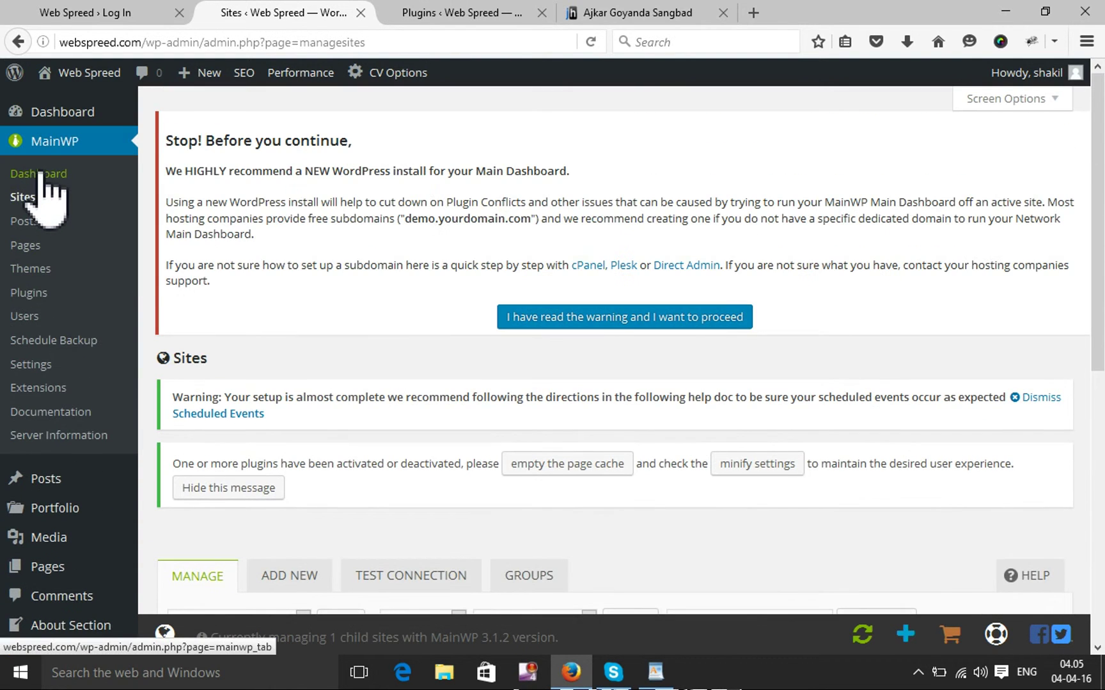
mouse_move(26, 221)
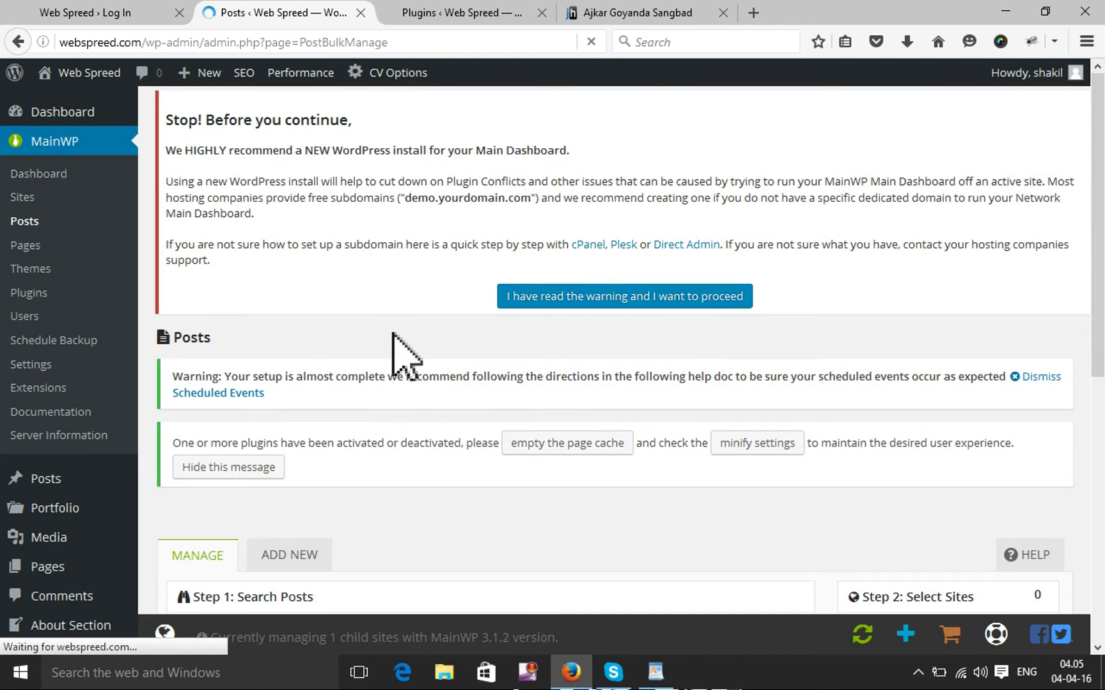
scroll(393, 355, "down", 8)
scroll(288, 377, "up", 2)
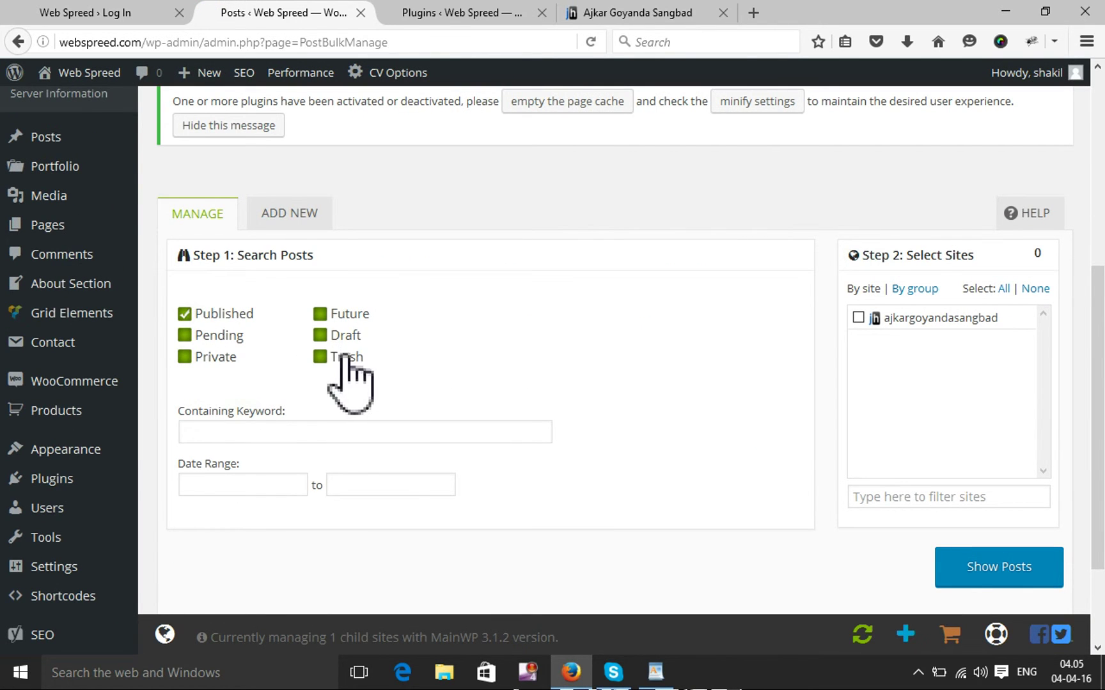
Open the Add New Bulkpost form in MainWP's Posts section
left_click(317, 214)
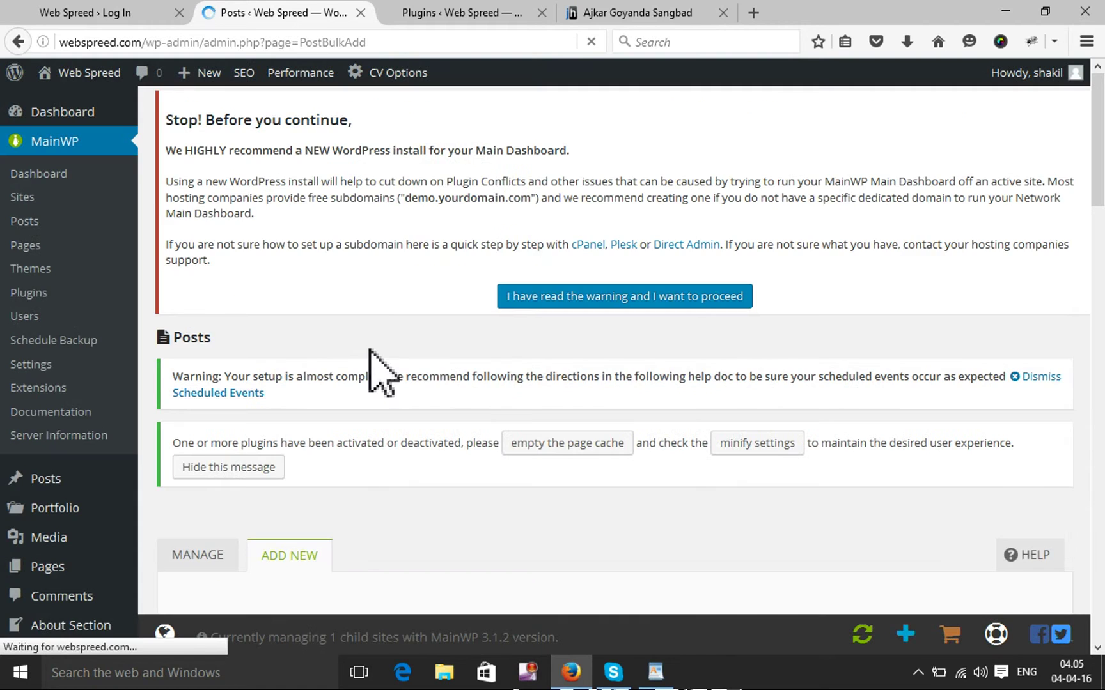
scroll(381, 358, "down", 5)
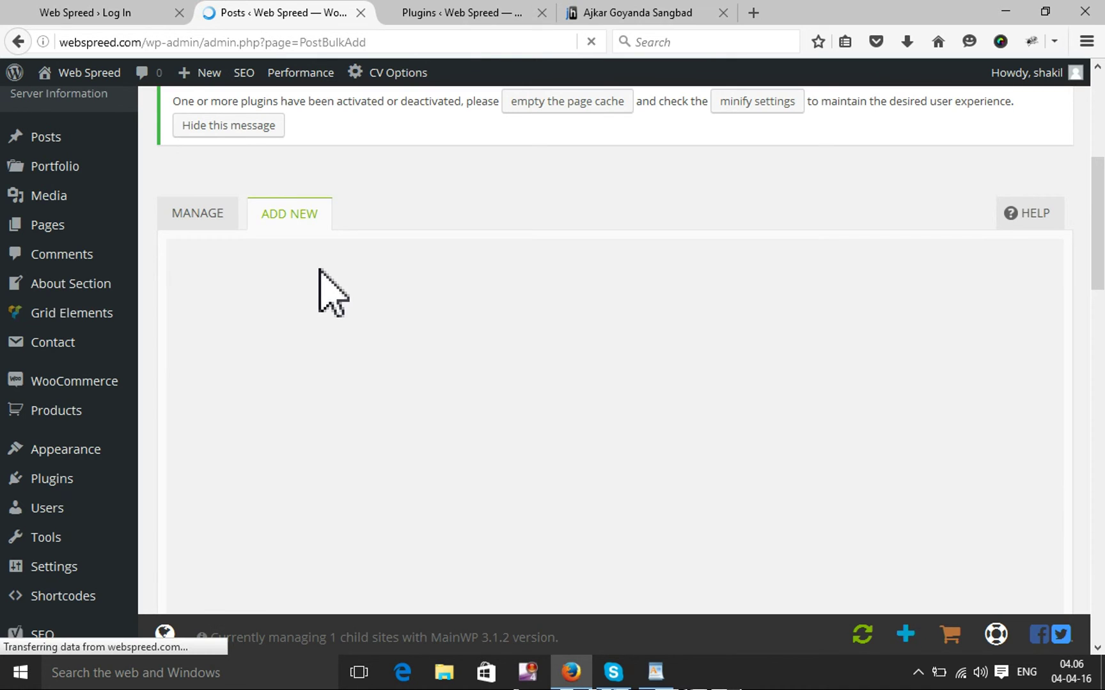
scroll(333, 345, "down", 4)
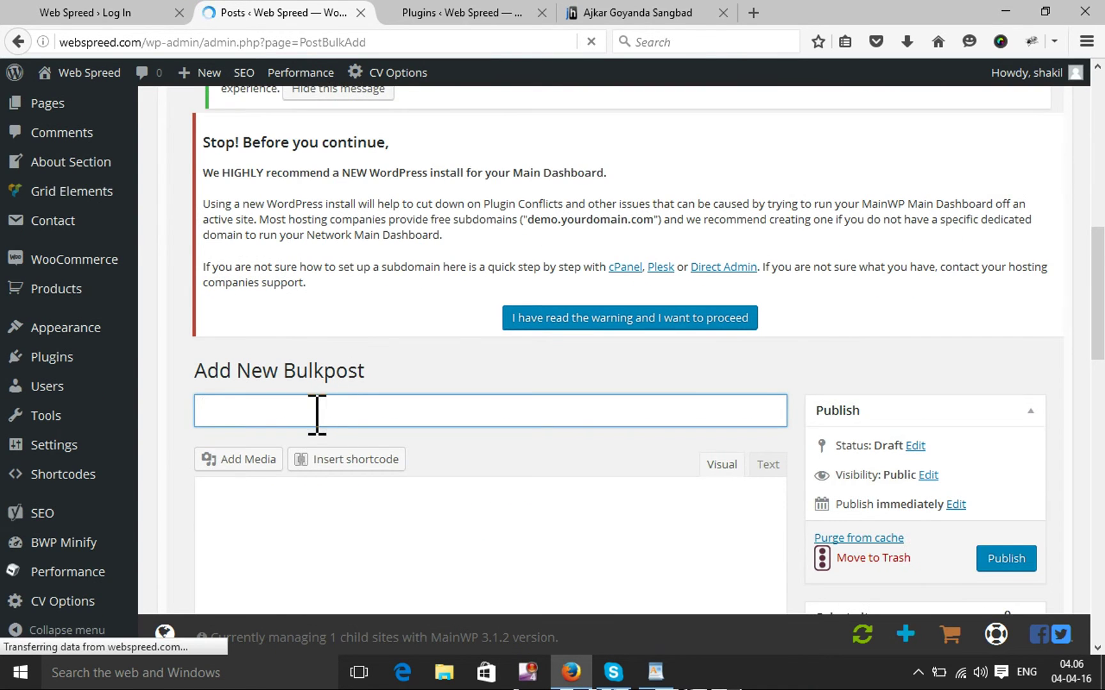
Title the bulk post "test" and enter "ZXXzXXXXZXXZ" as its body text
scroll(285, 311, "down", 2)
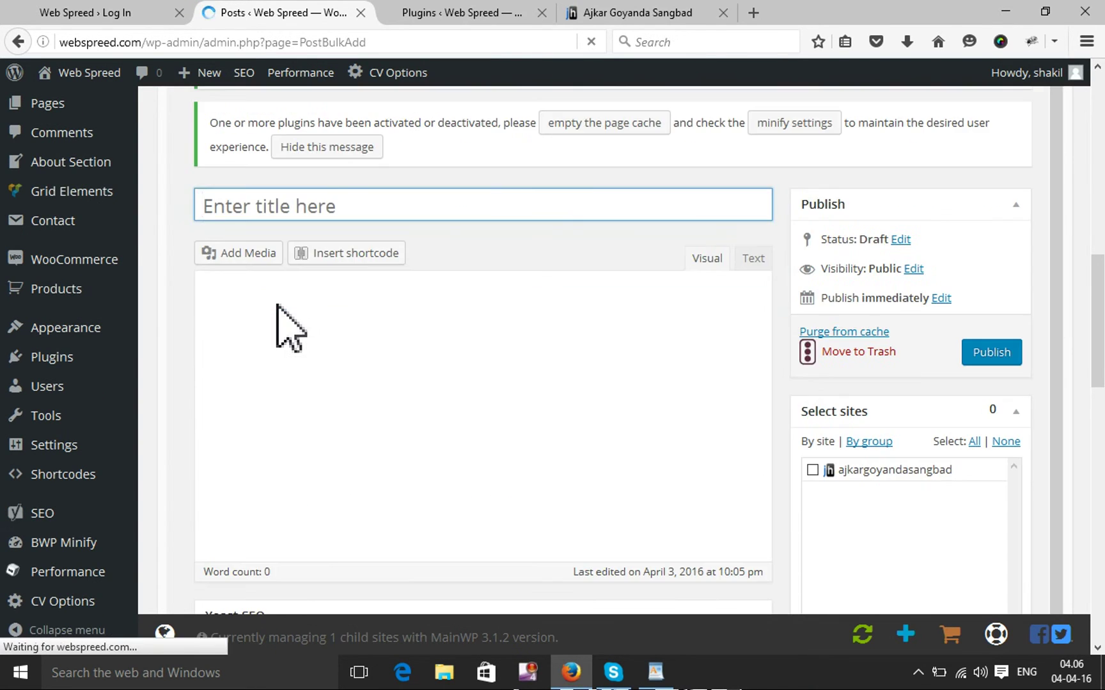
type("test")
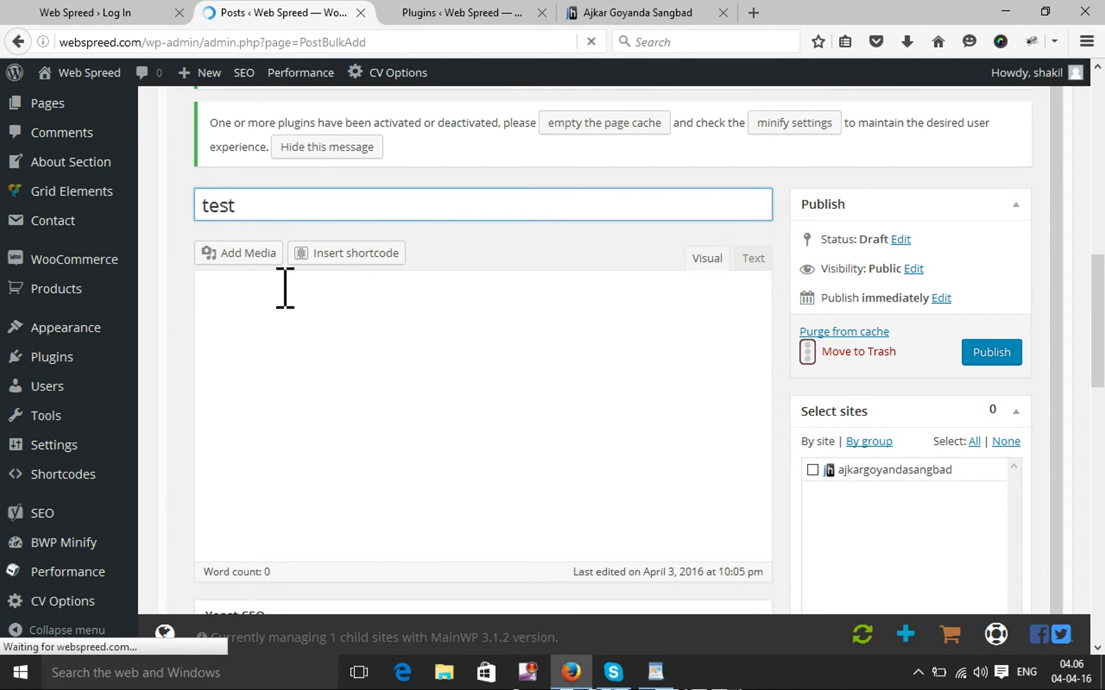
left_click(301, 345)
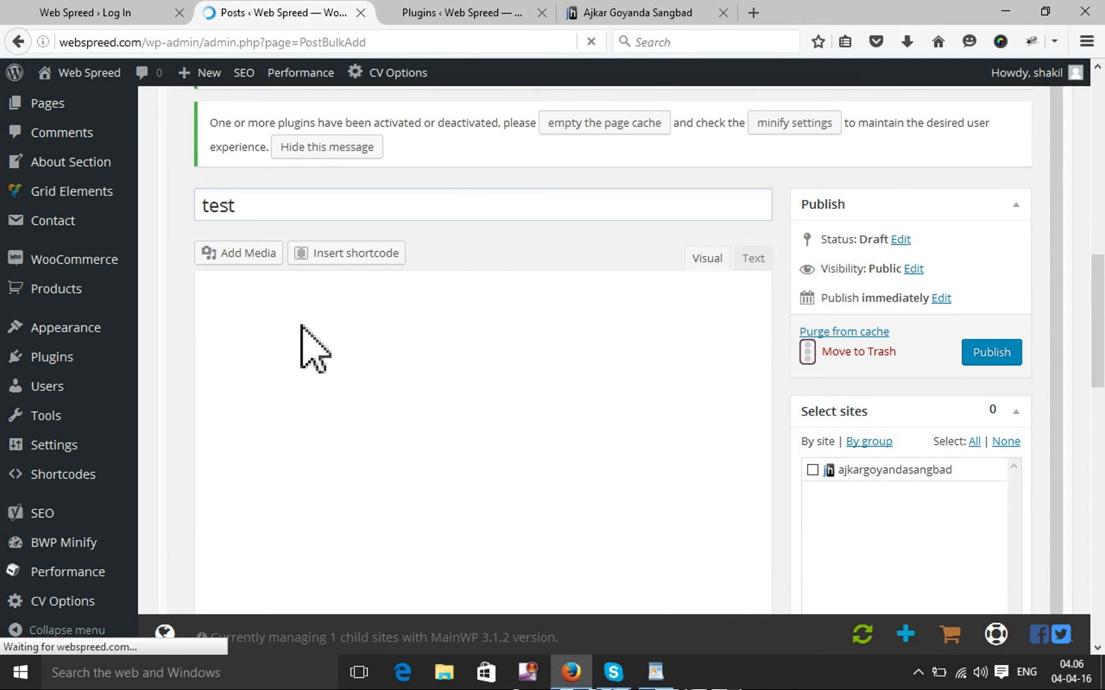
type("ZXXzXX")
key("alt+shift")
type("XXZXXZ")
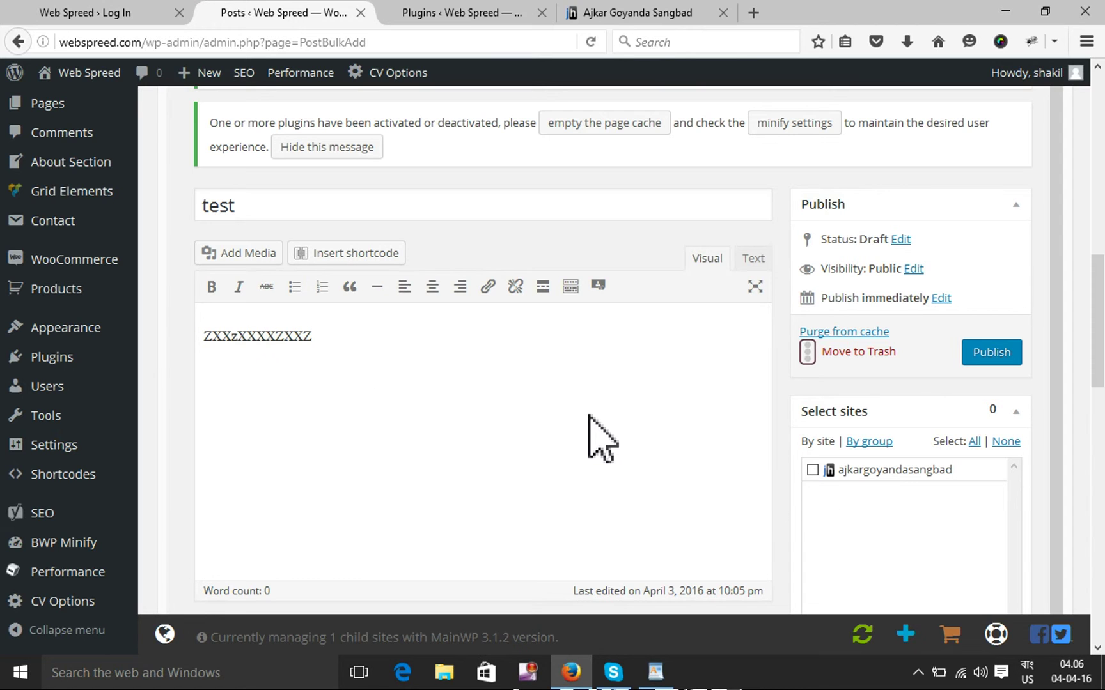
Select ajkargoyandasangbad as the post's target site and check that site's current public home page
left_click(813, 471)
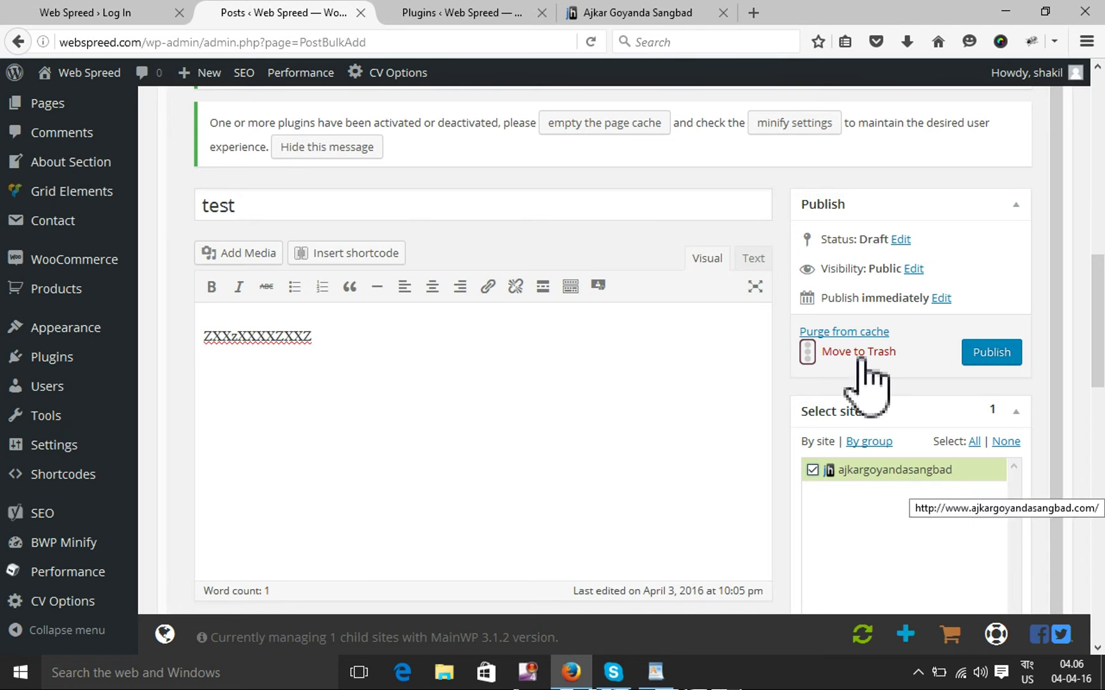
left_click(630, 19)
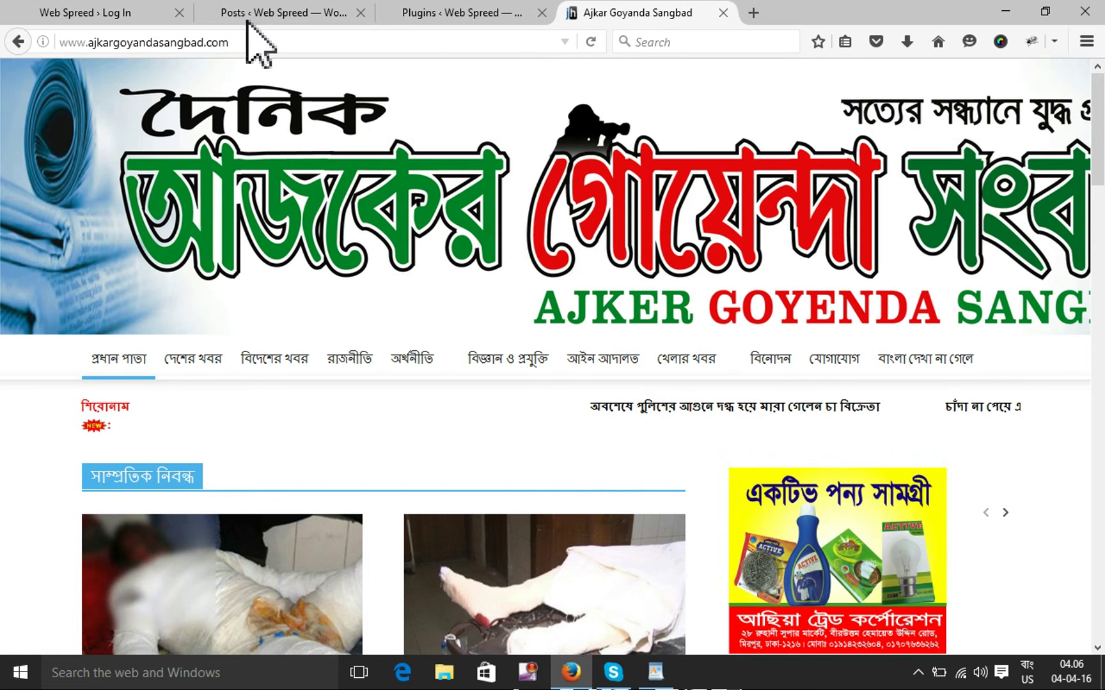
left_click(275, 20)
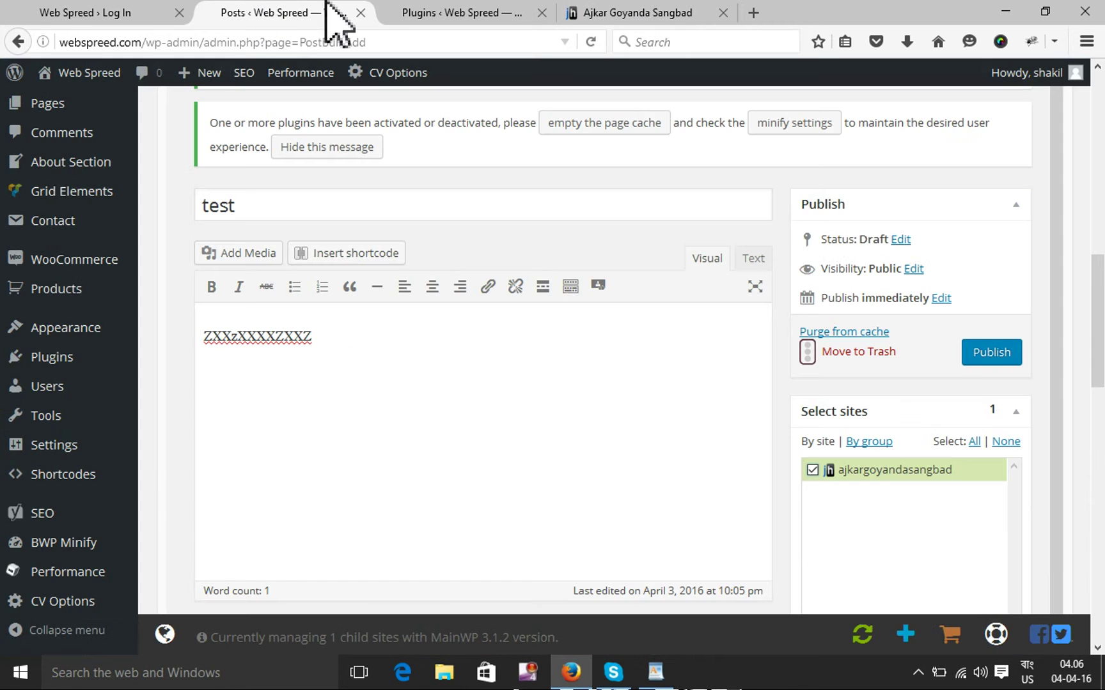
Set the blue PHP Developers picture from the media library as the post's featured image
scroll(697, 447, "down", 4)
scroll(707, 460, "down", 3)
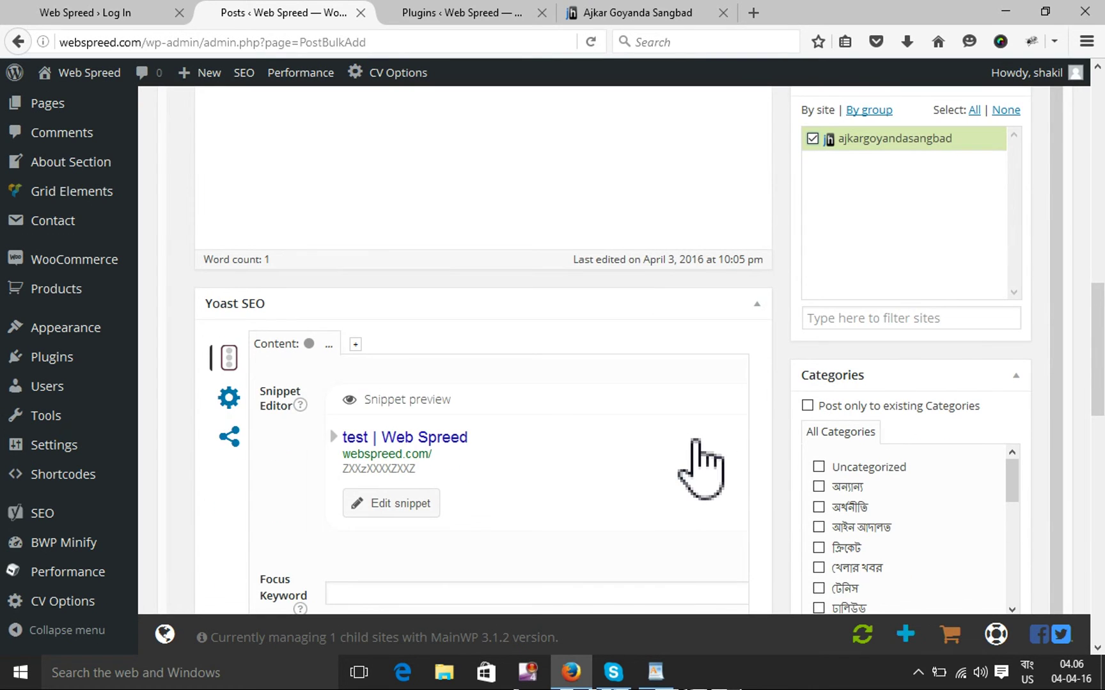
scroll(704, 459, "down", 6)
scroll(690, 447, "down", 5)
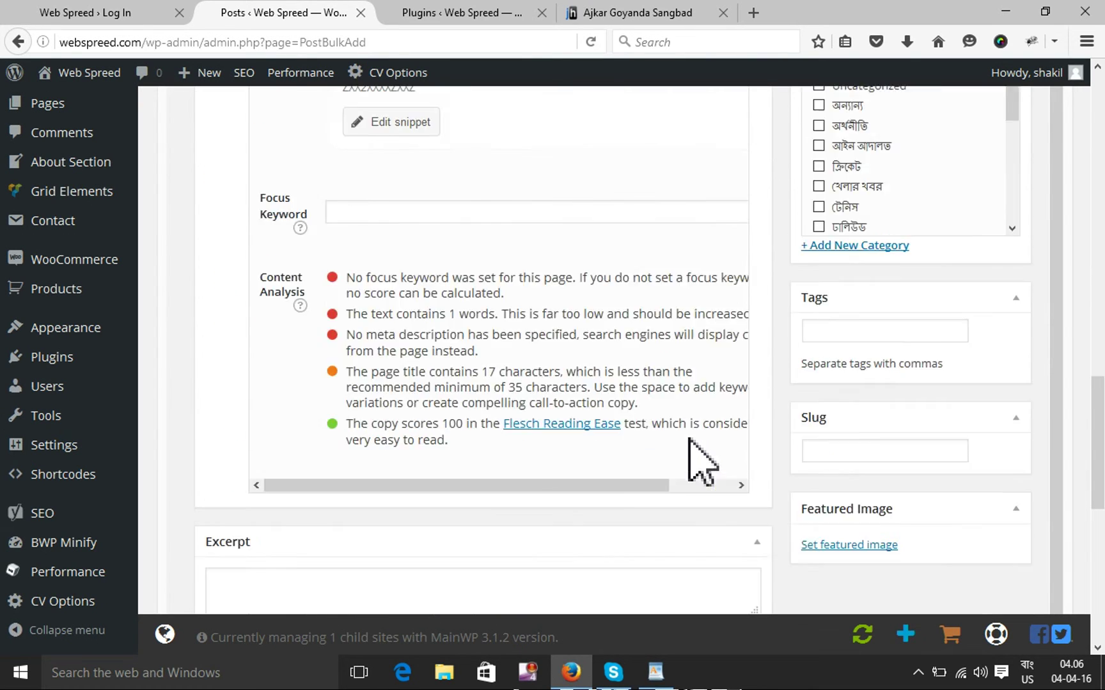
left_click(831, 358)
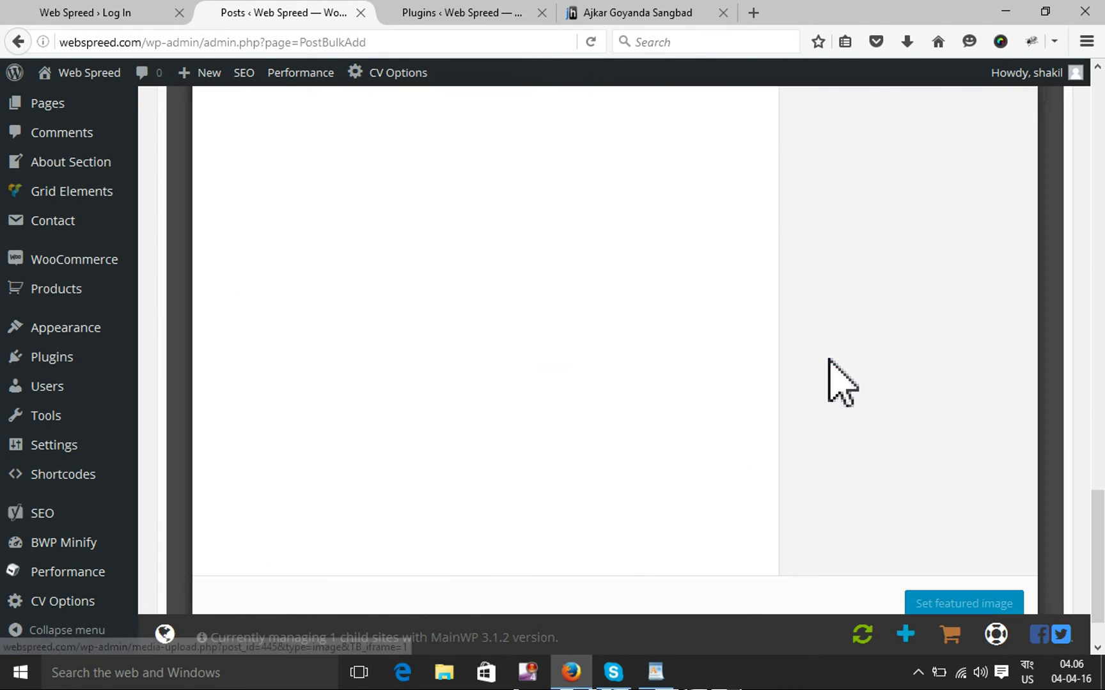
scroll(831, 358, "up", 5)
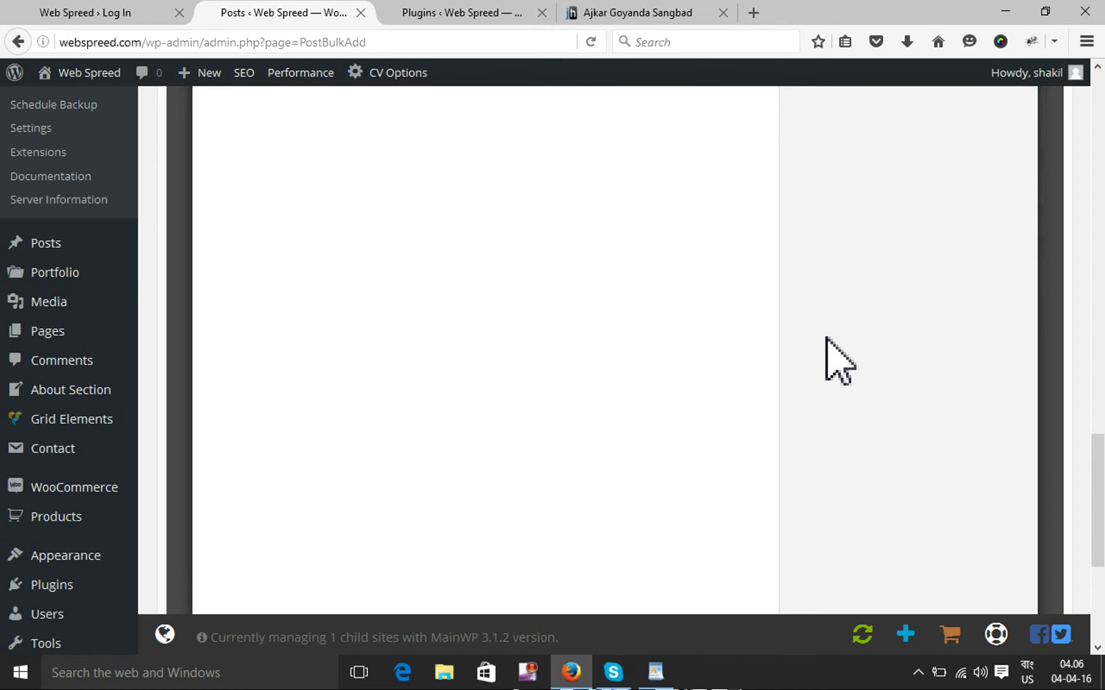
scroll(838, 339, "up", 5)
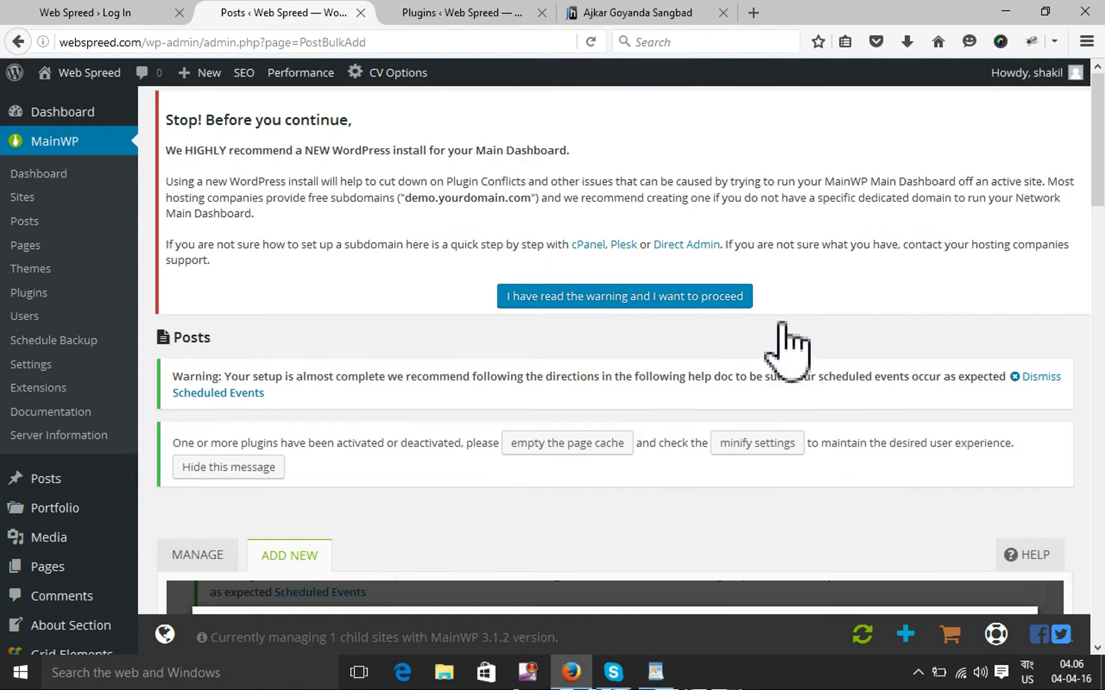
scroll(789, 354, "down", 10)
scroll(790, 361, "up", 4)
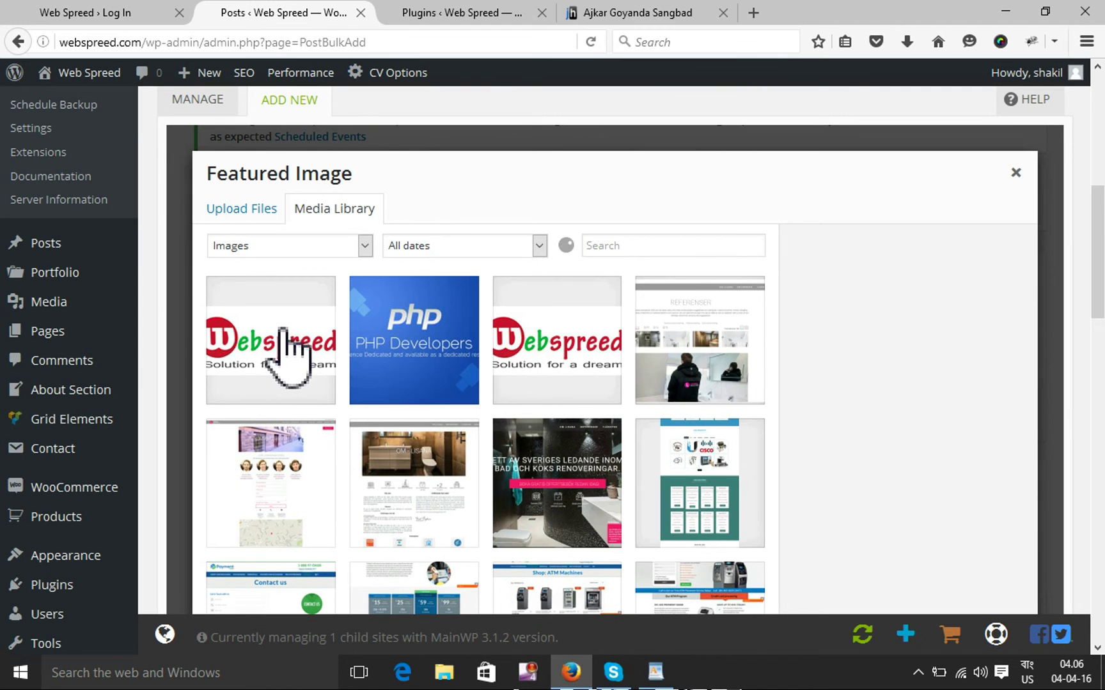
left_click(453, 371)
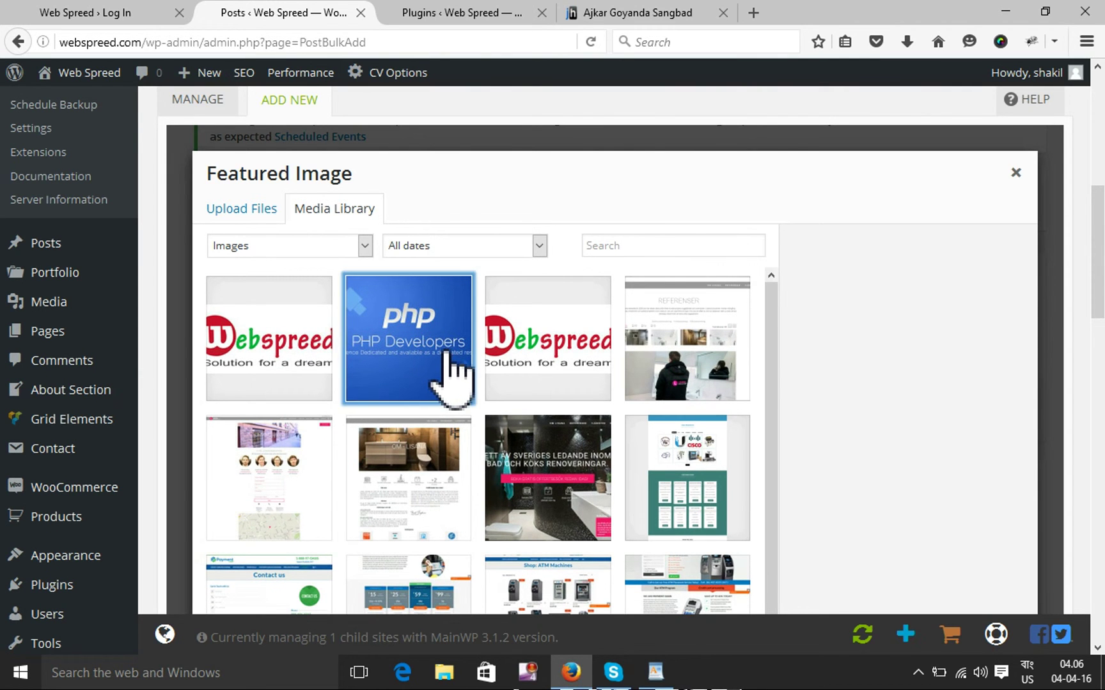
scroll(987, 555, "down", 10)
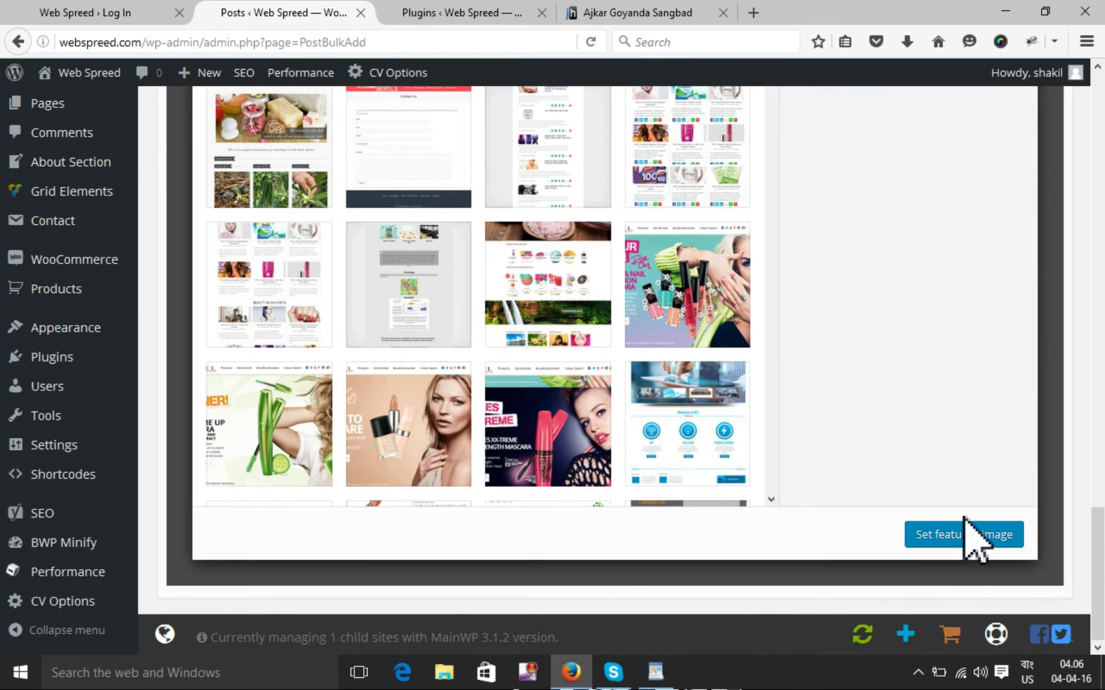
left_click(969, 530)
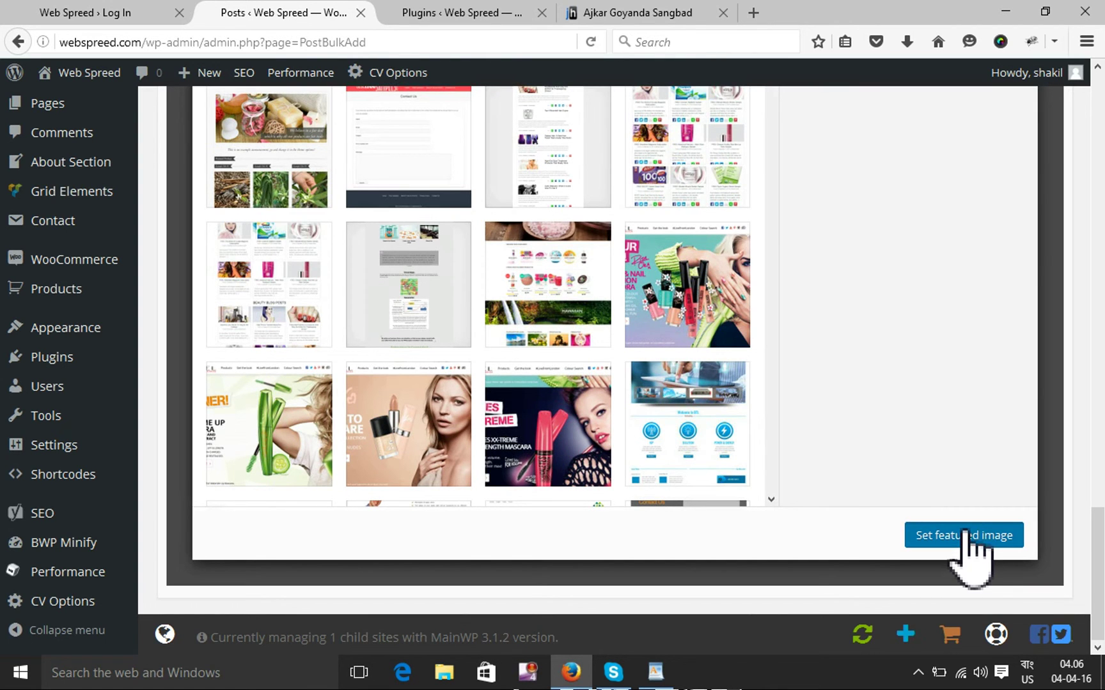
Publish the test bulk post to the selected child site
scroll(976, 524, "up", 5)
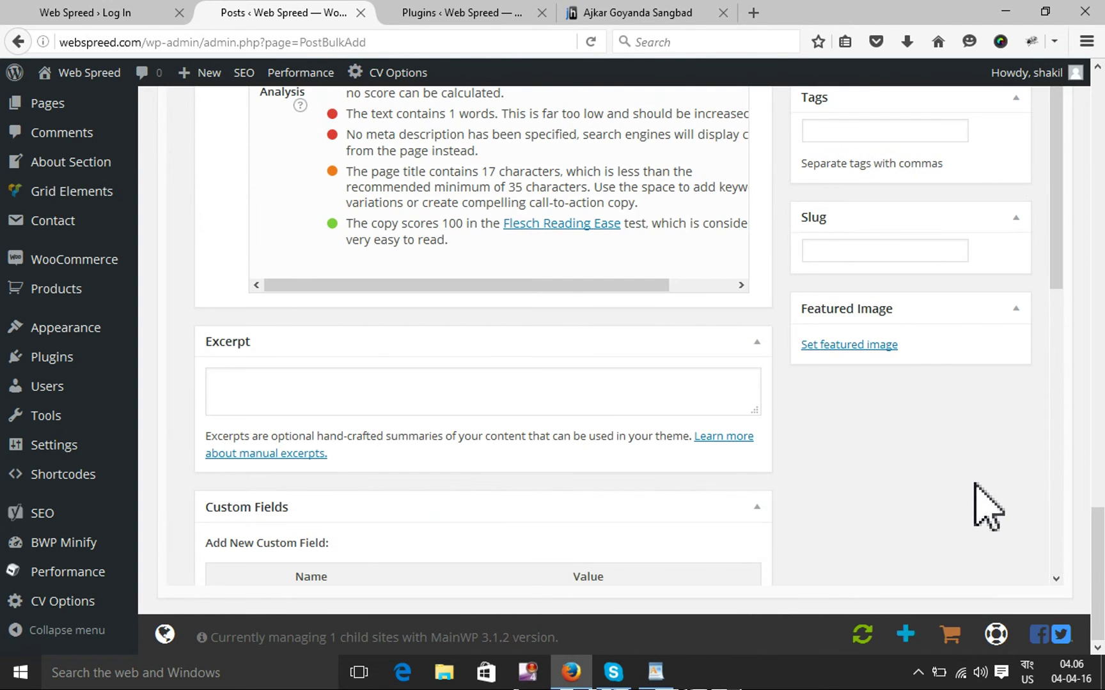
scroll(1009, 460, "up", 12)
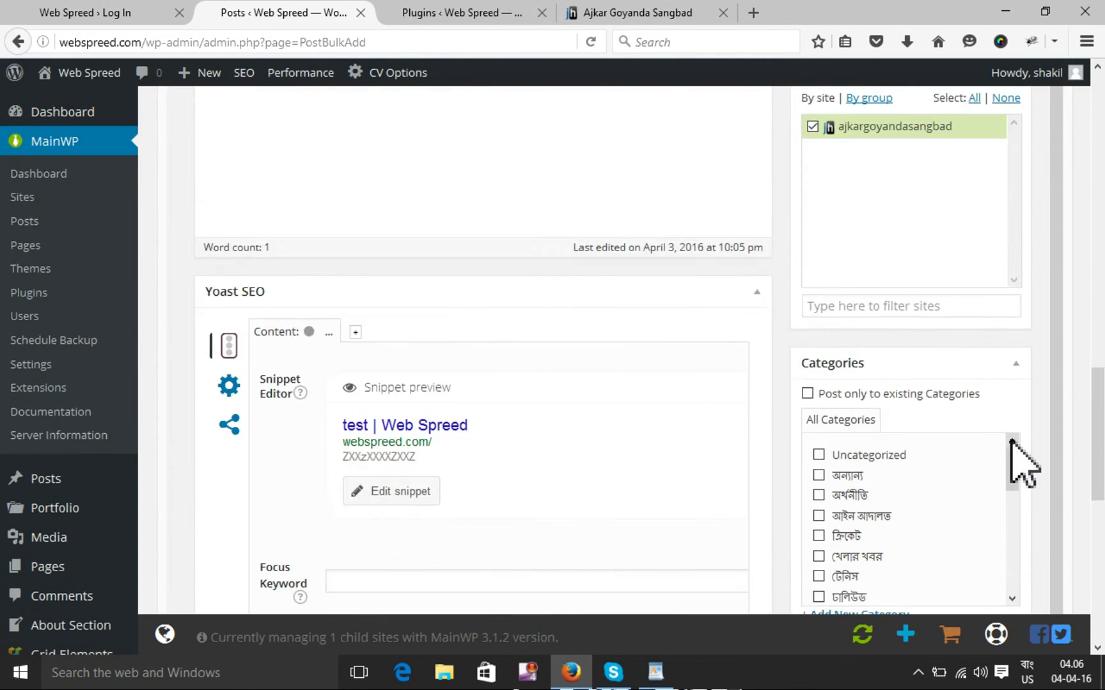
left_click(980, 249)
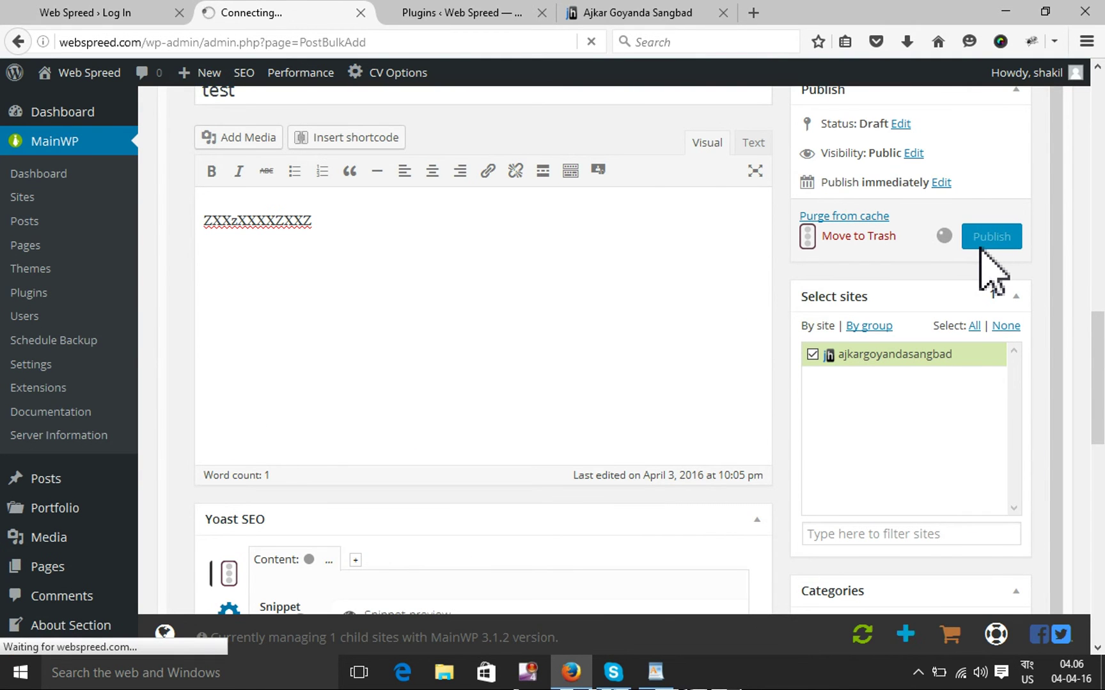
scroll(980, 249, "up", 5)
scroll(994, 269, "down", 5)
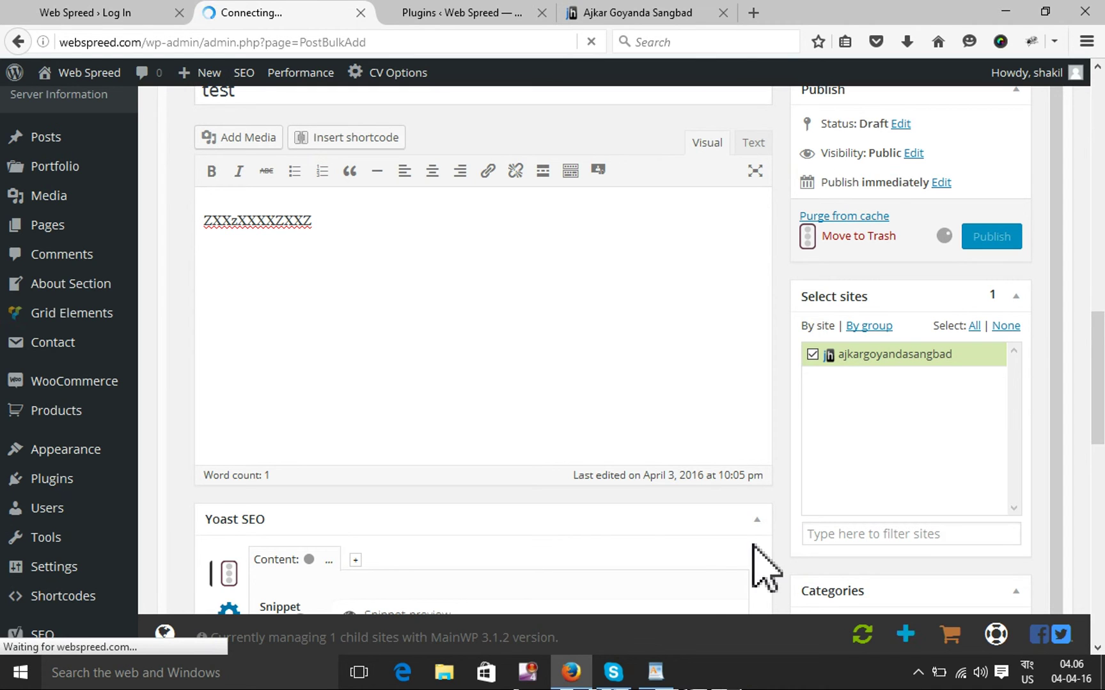
left_click(530, 677)
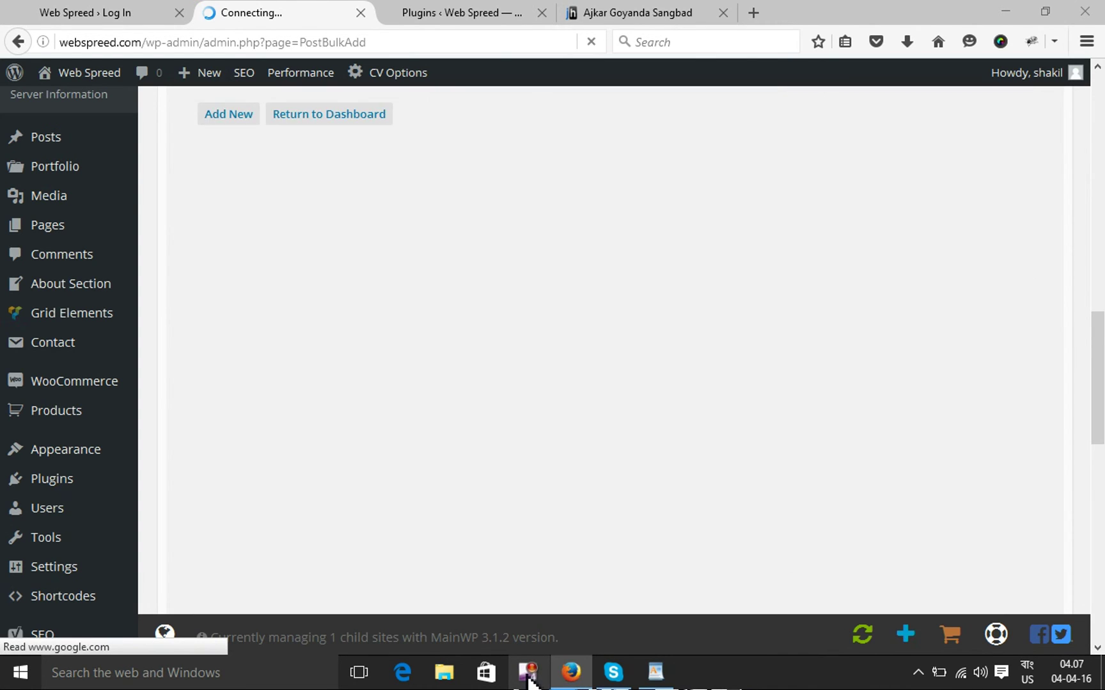
Reload the Ajkar Goyanda Sangbad home page and look for the test post among the recent articles
left_click(441, 13)
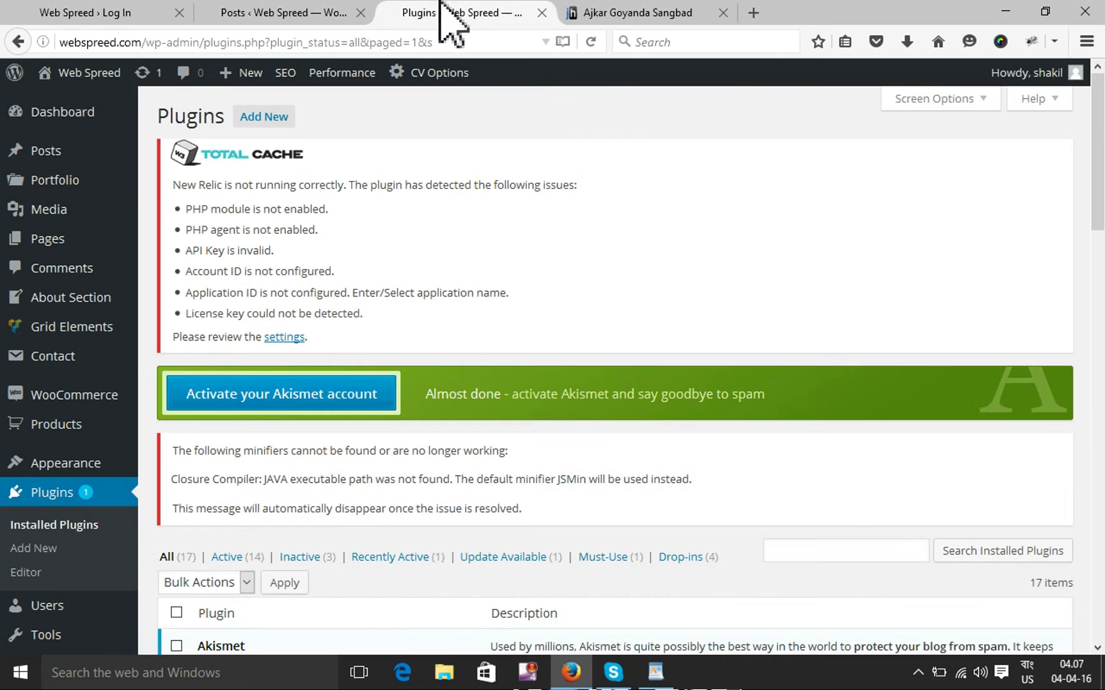
left_click(590, 20)
left_click(589, 43)
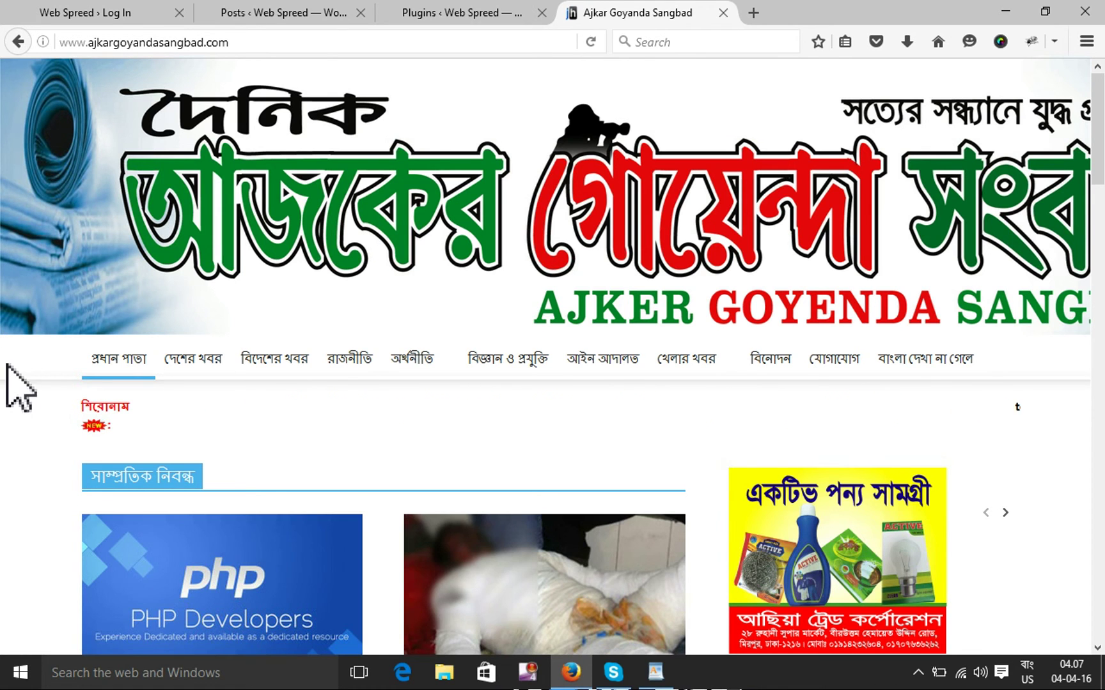
scroll(20, 409, "down", 1)
scroll(6, 387, "down", 3)
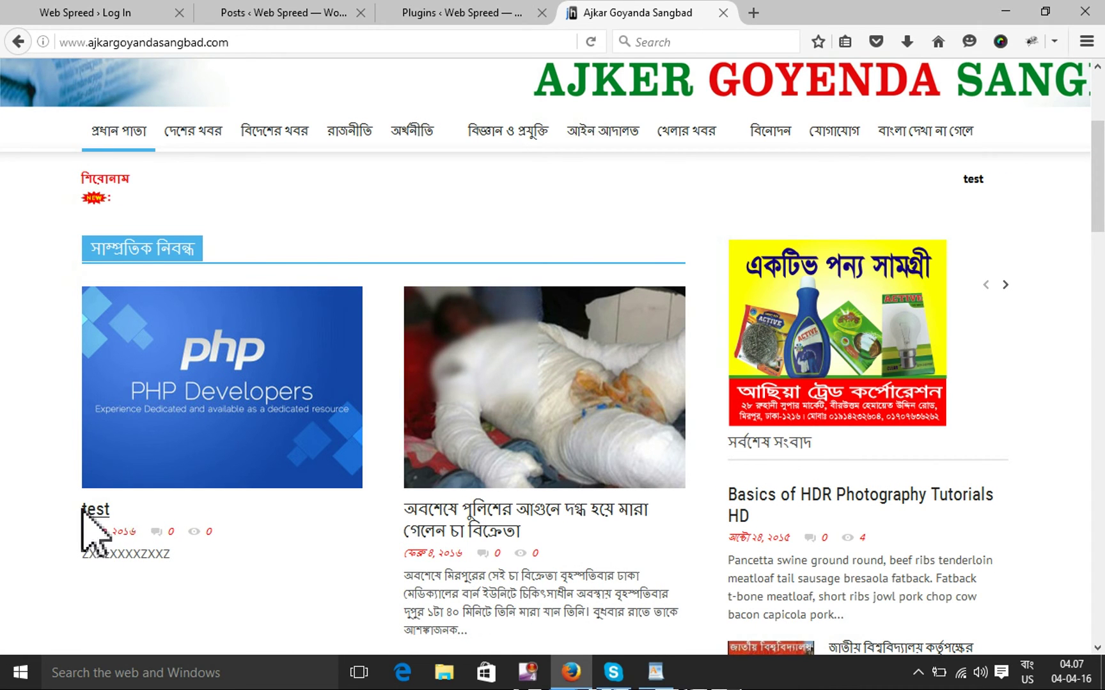
Return to the New Post page in the Web Spreed admin and view MainWP's management options for themes and pages
left_click(281, 12)
left_click(444, 10)
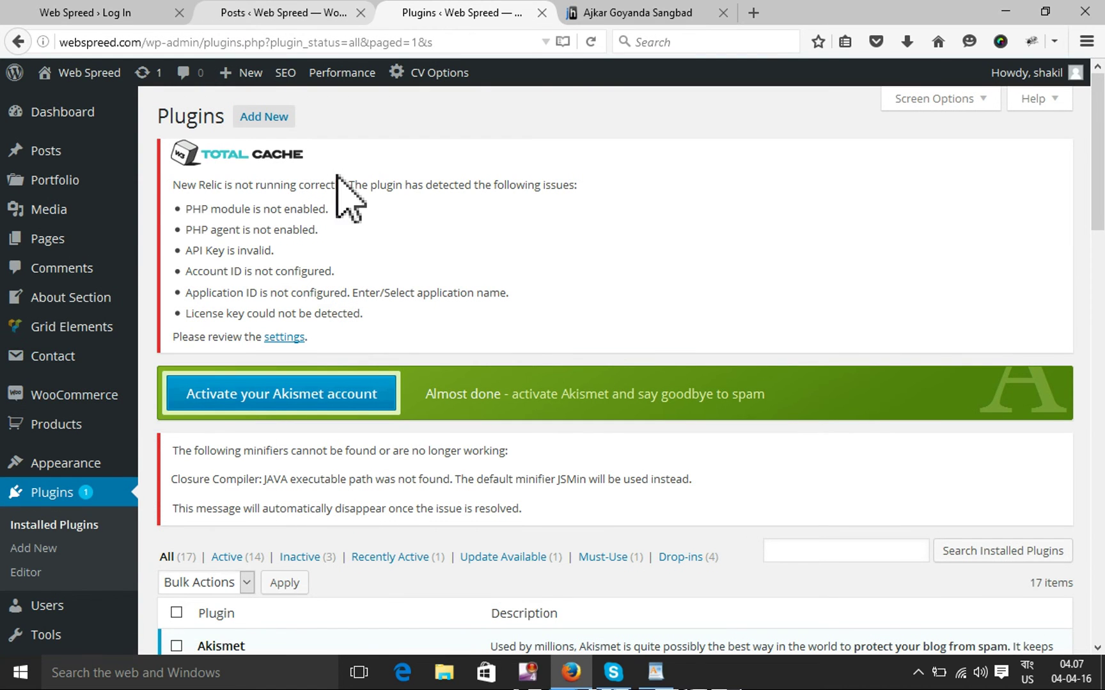
left_click(282, 12)
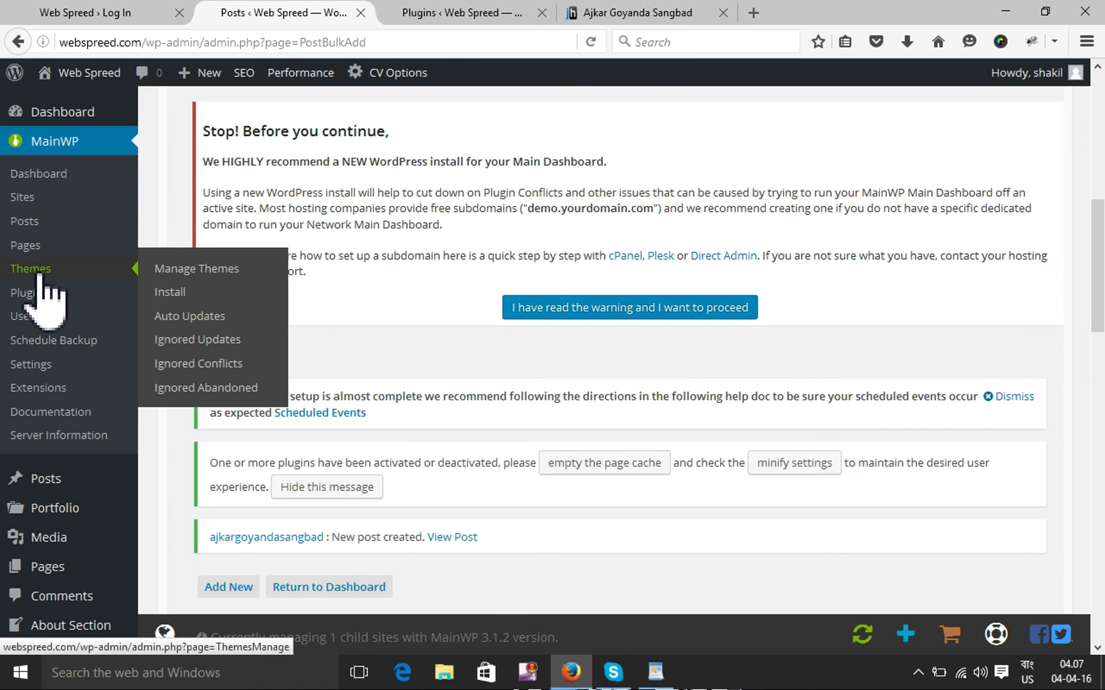
mouse_move(41, 313)
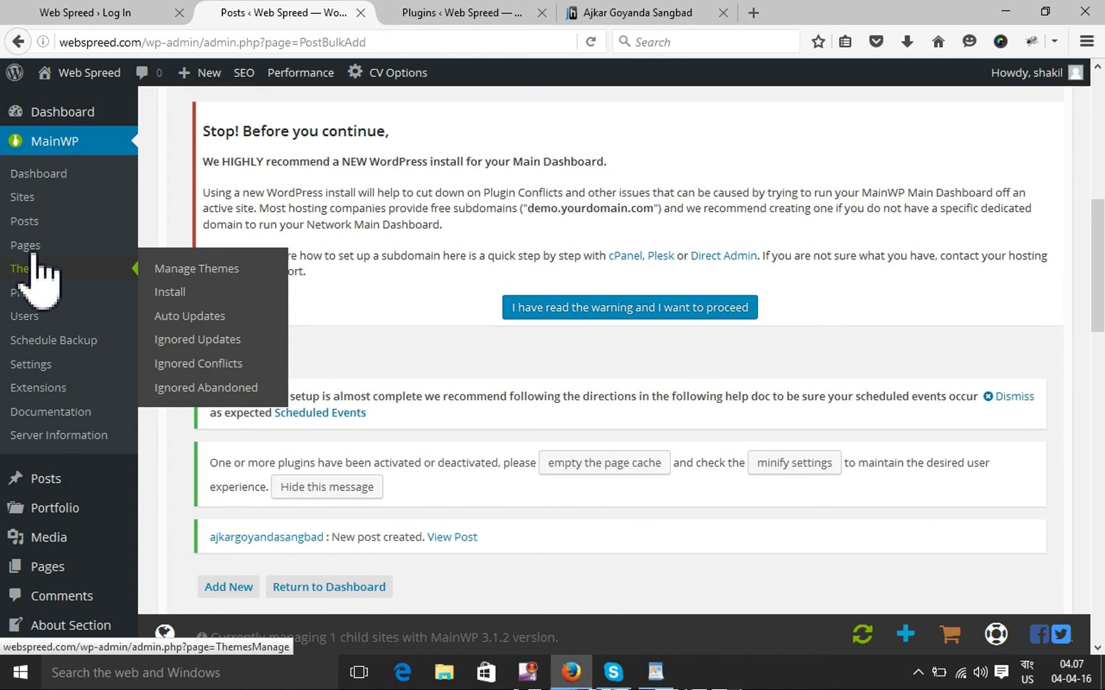
mouse_move(35, 248)
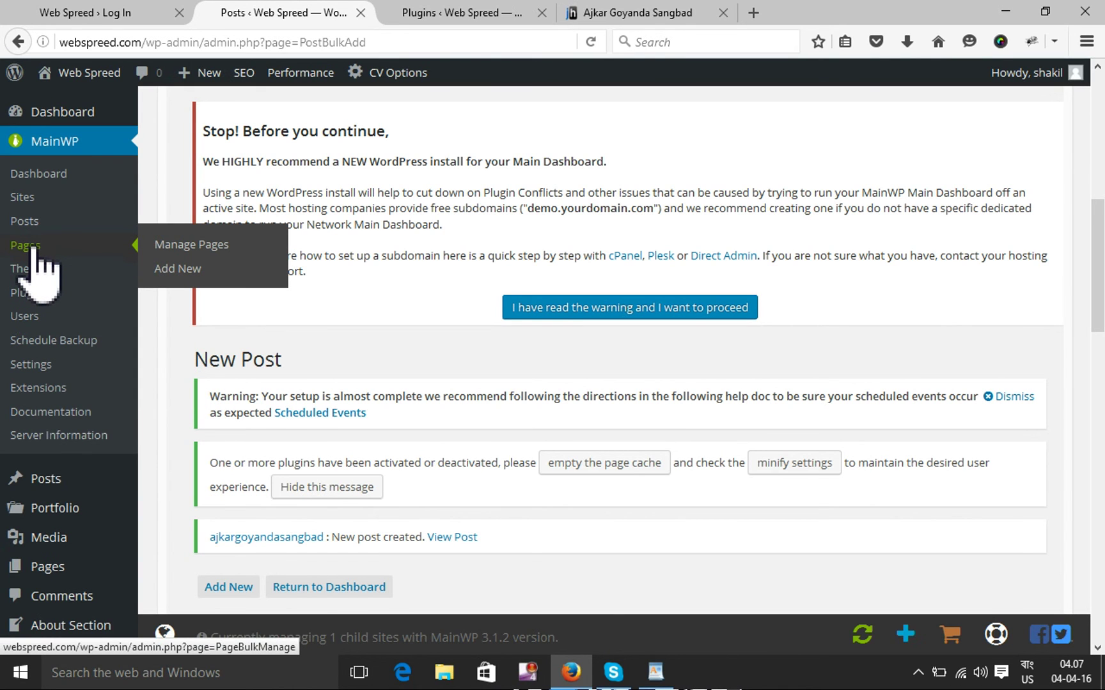